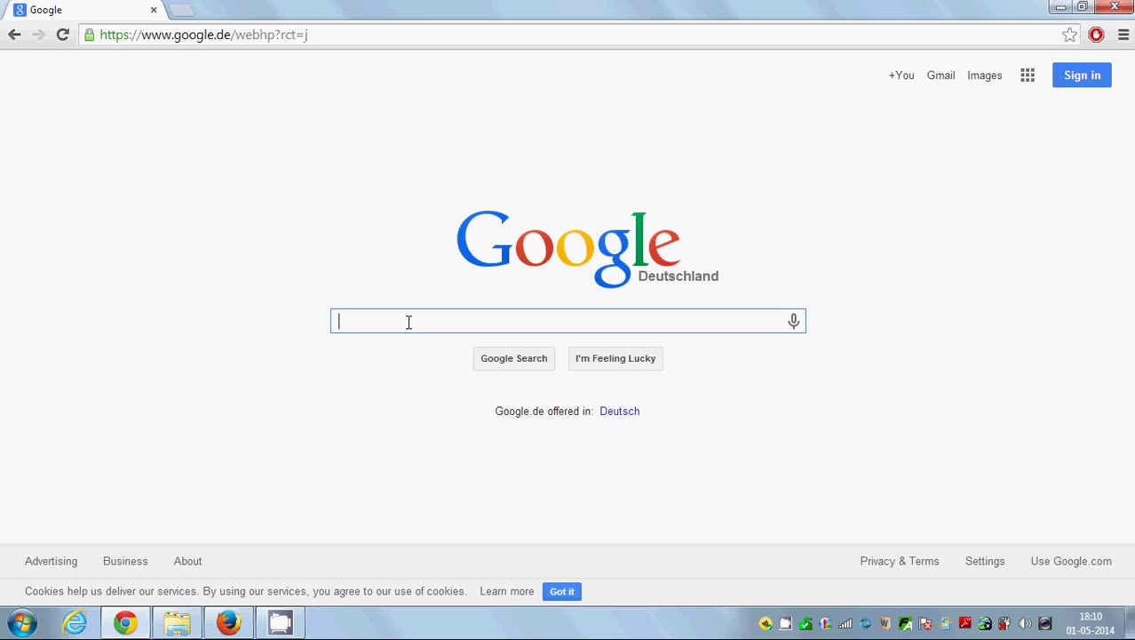
text(dosb)
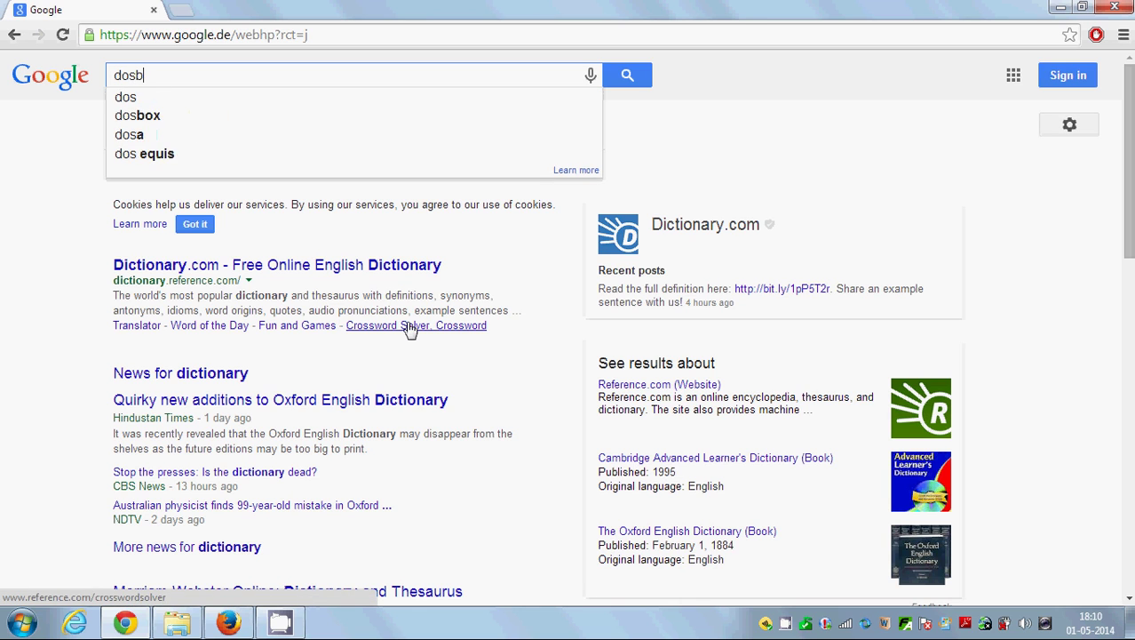
text(ox)
key(Return)
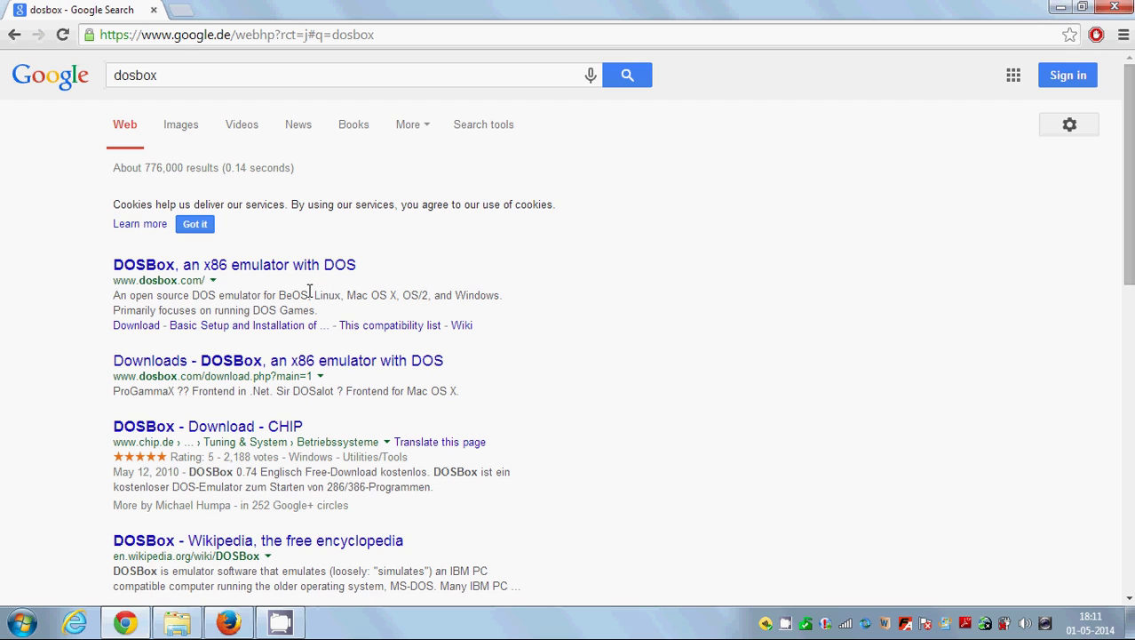
click(203, 266)
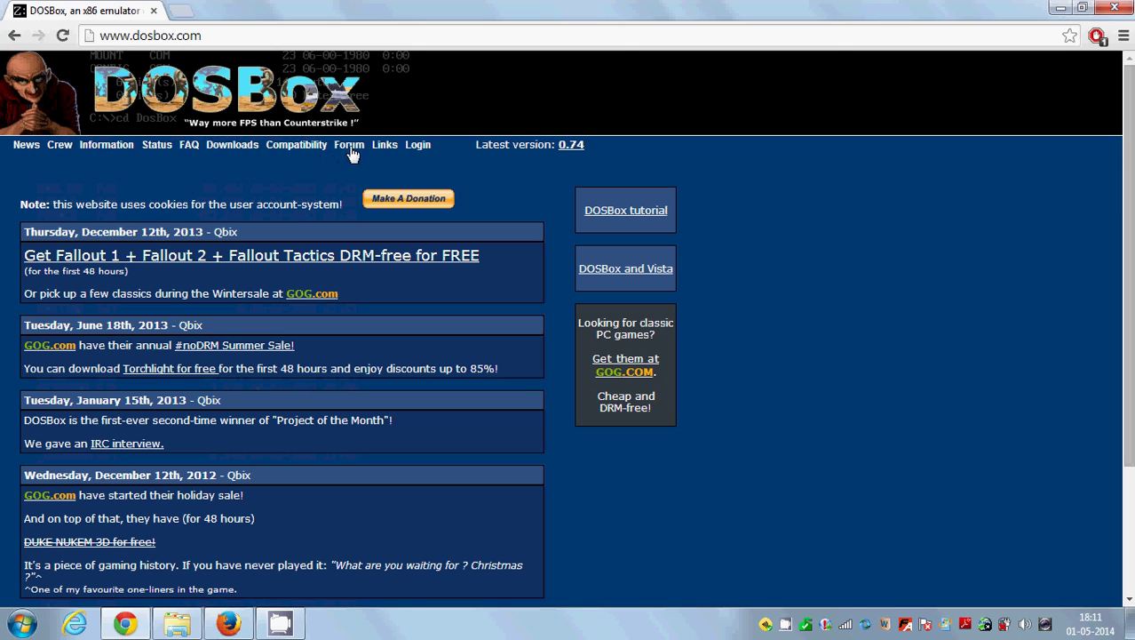
Step: Download the DOSBox 0.74 Windows installer from the Downloads page via SourceForge
click(228, 147)
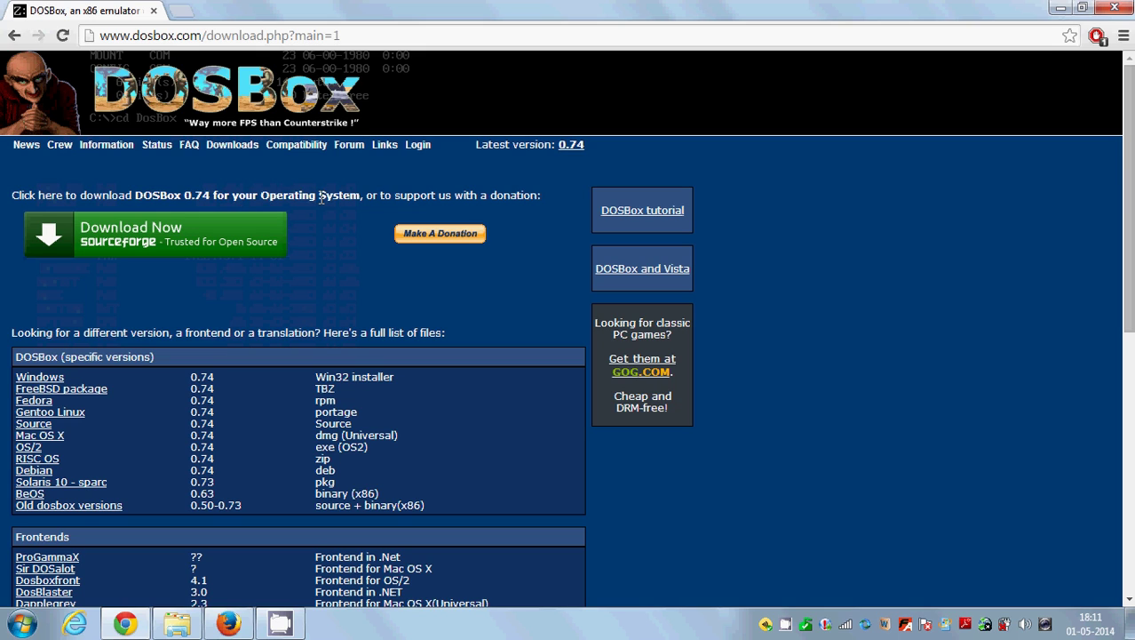
click(124, 238)
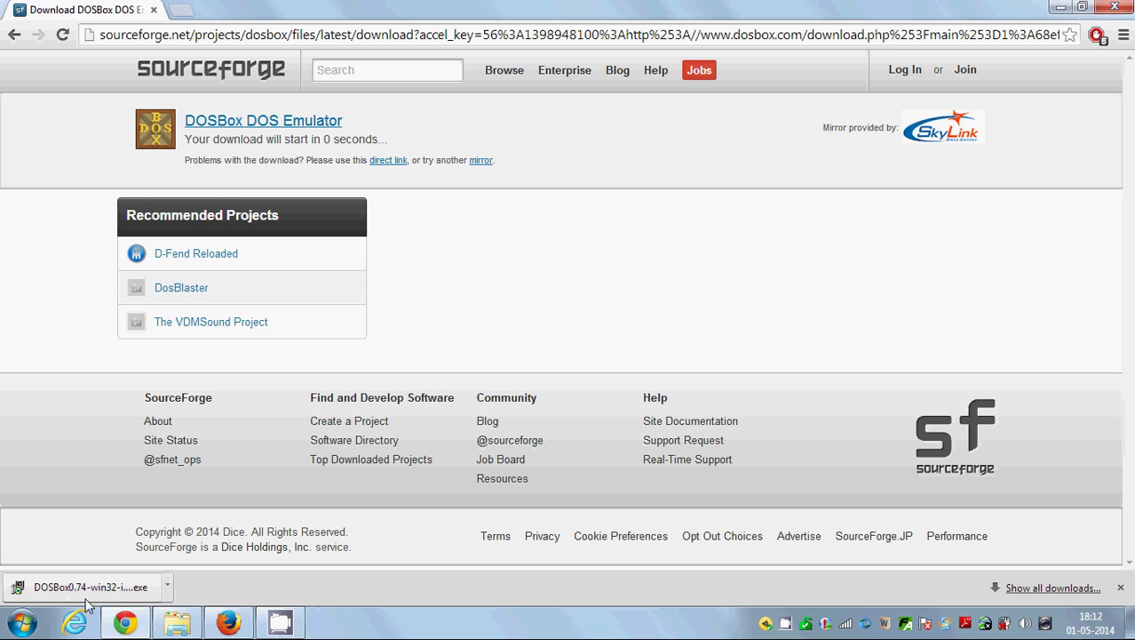
Step: Install DOSBox 0.74 with both components into C:\Program Files (x86)\DOSBox-0.74 and close setup
click(93, 593)
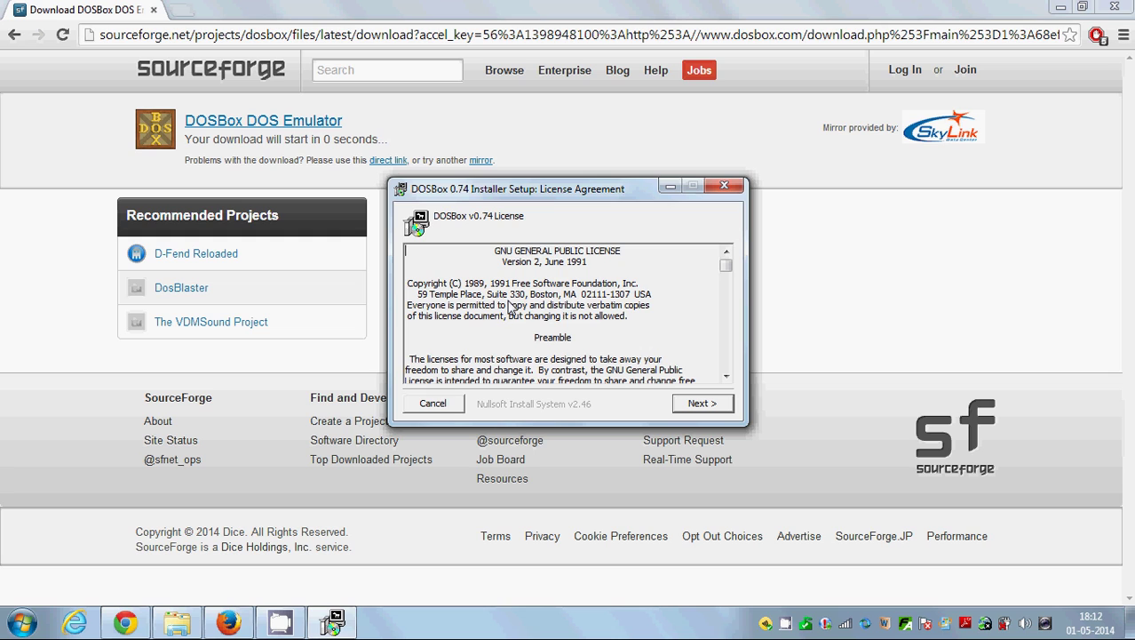
click(700, 403)
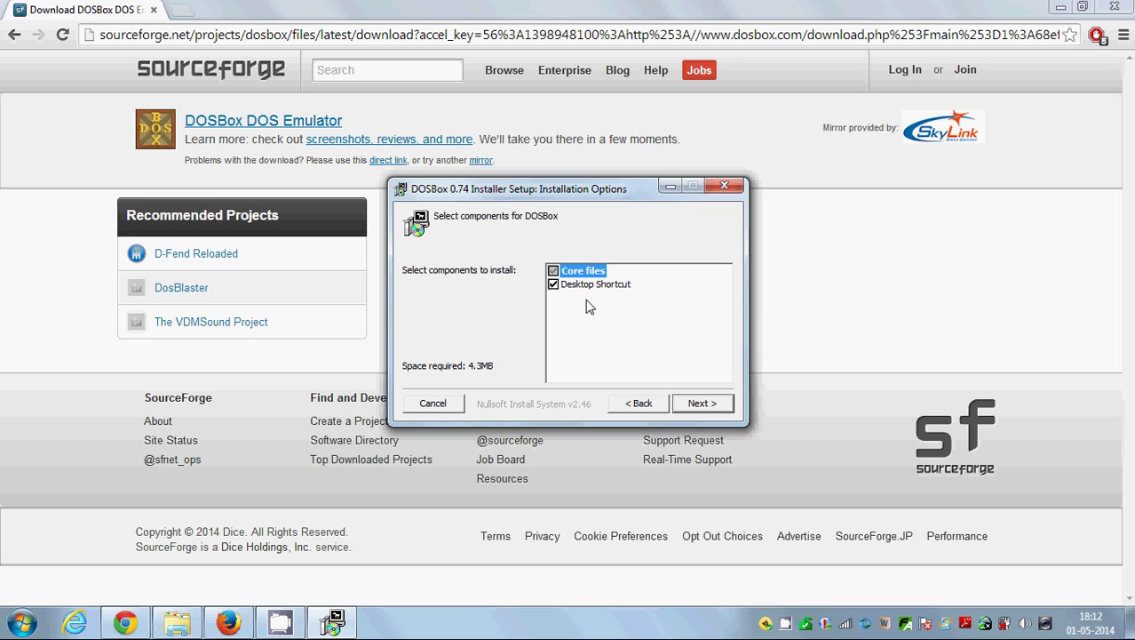
click(701, 404)
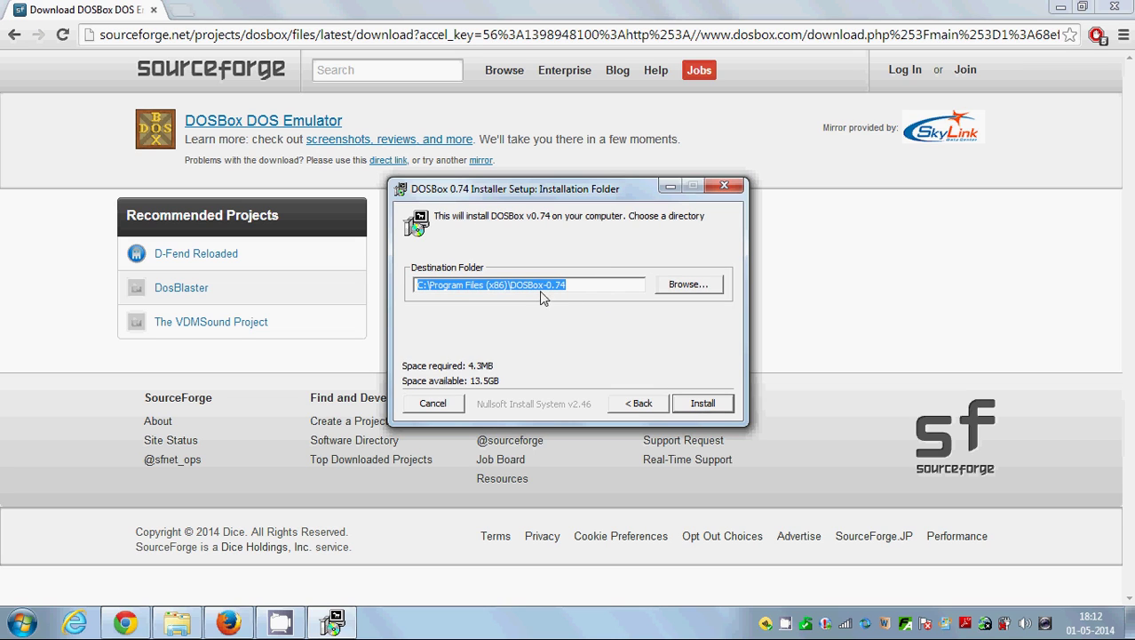
click(583, 286)
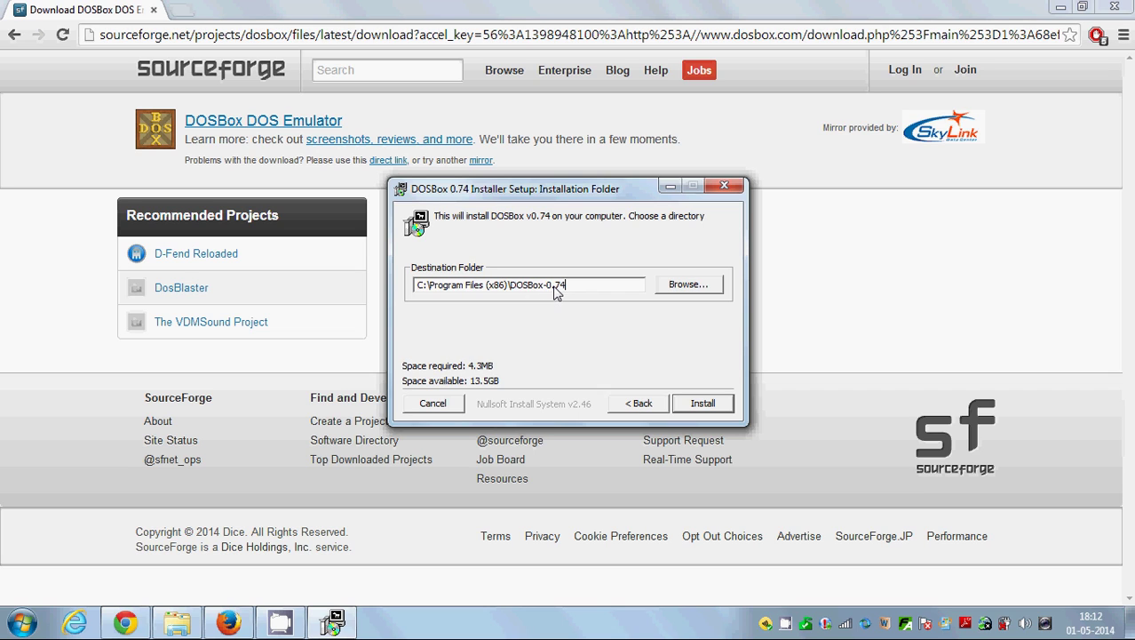
drag(573, 290, 516, 289)
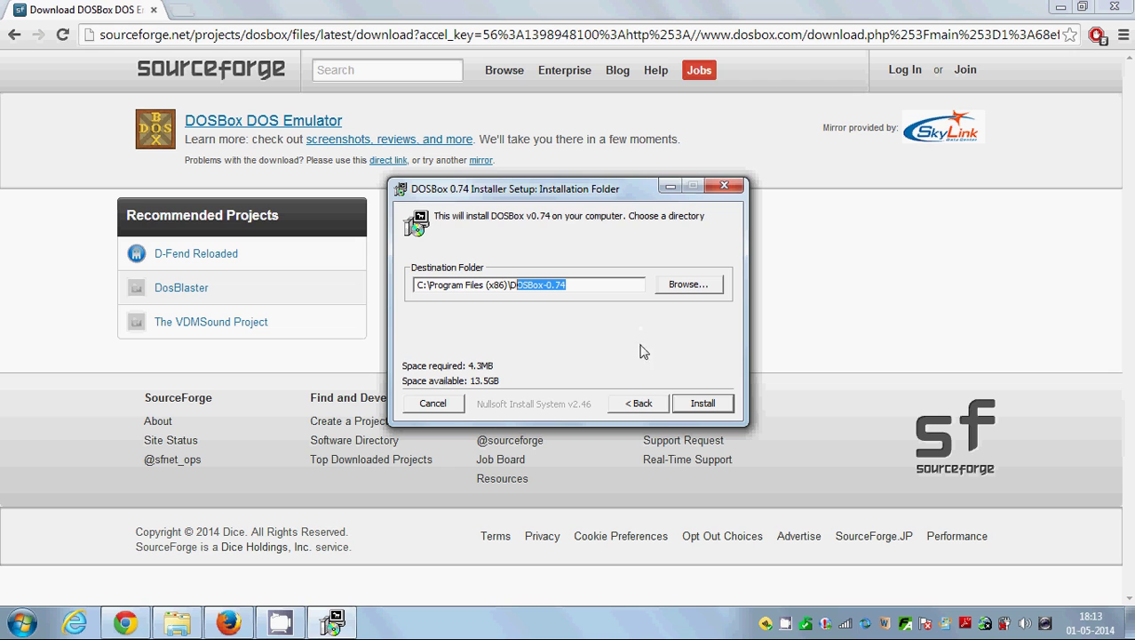
click(698, 407)
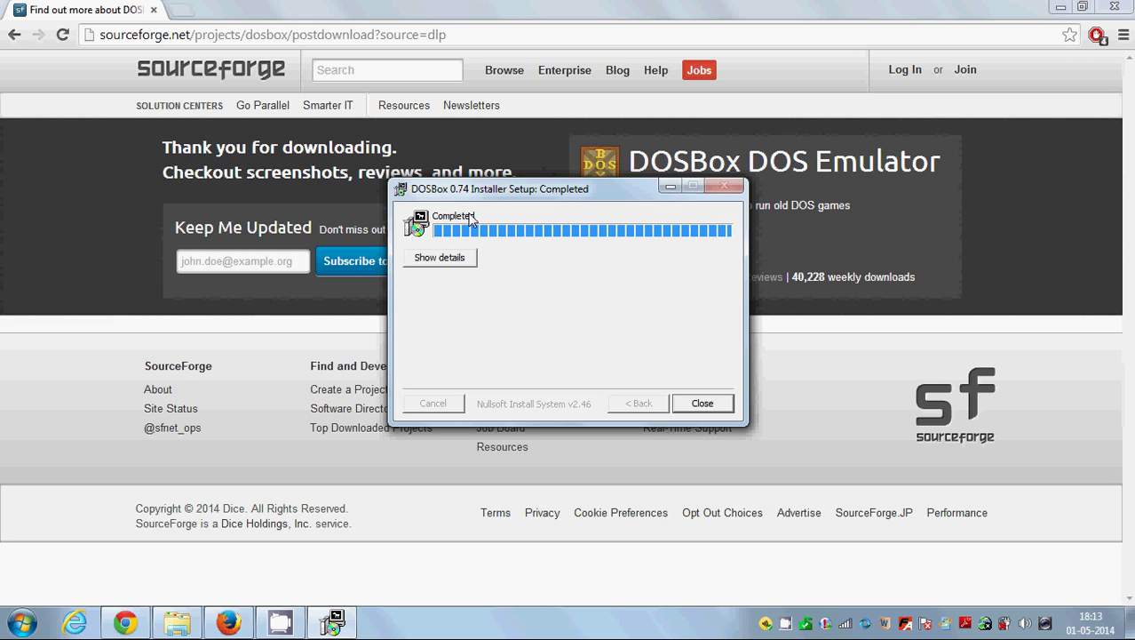
click(702, 404)
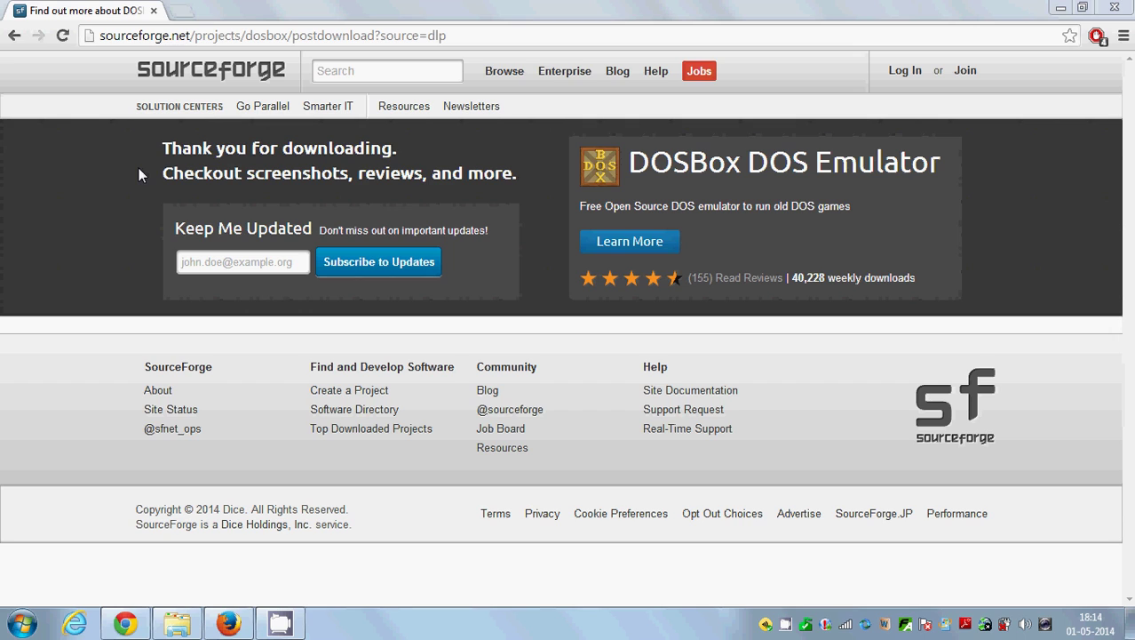
Step: Search Google for dosgames in a new tab and open DOSGames.com
click(181, 13)
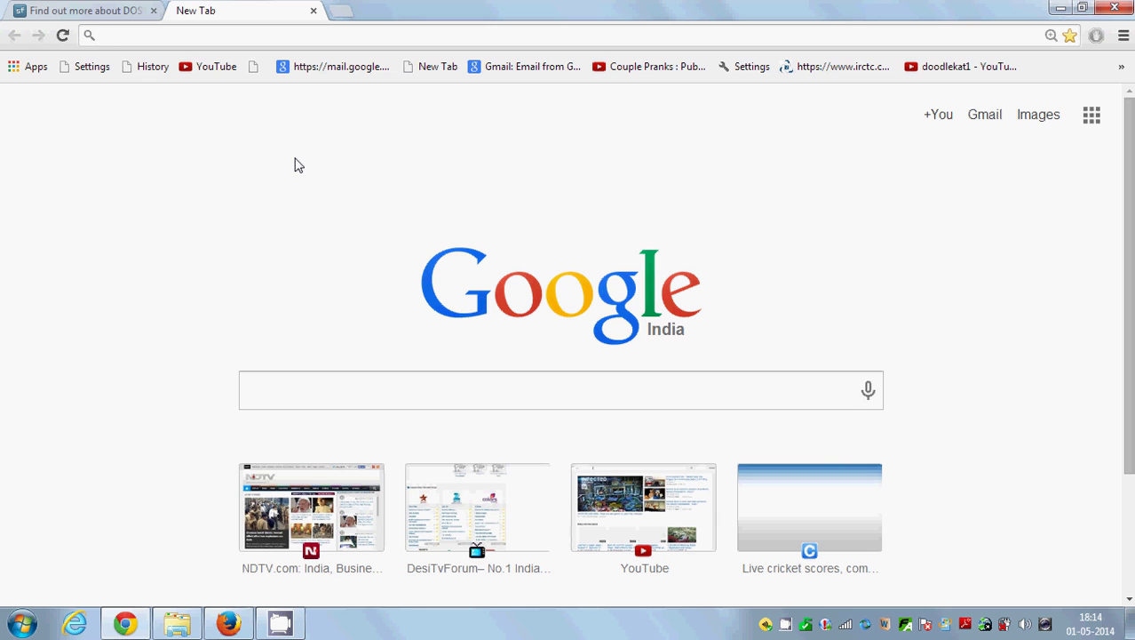
text(dos)
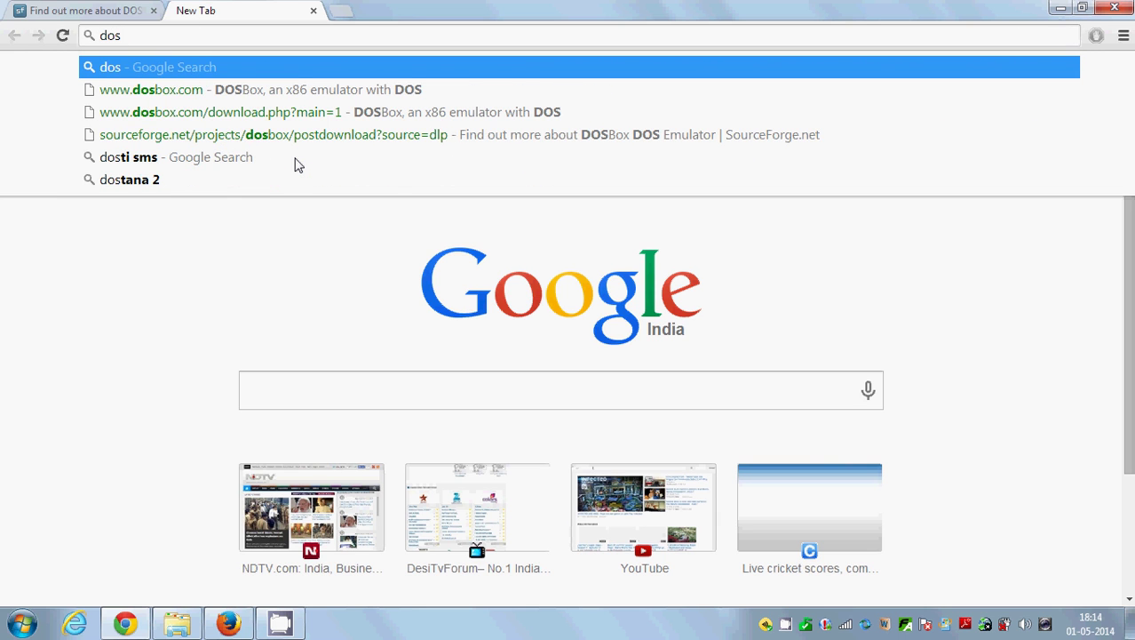
text(games)
key(Return)
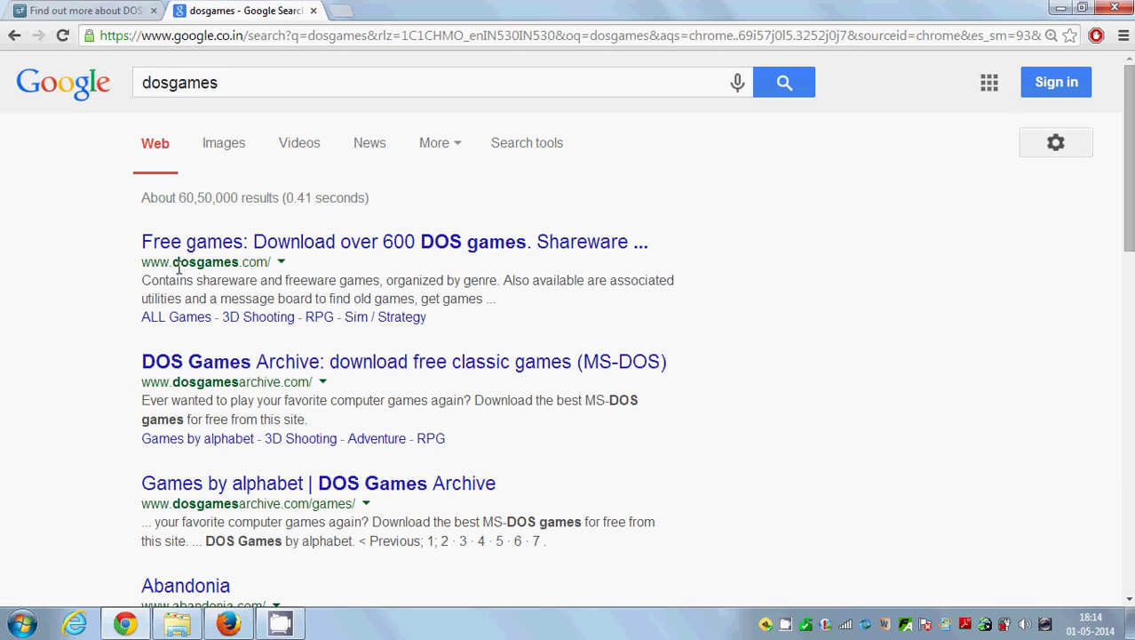
click(265, 246)
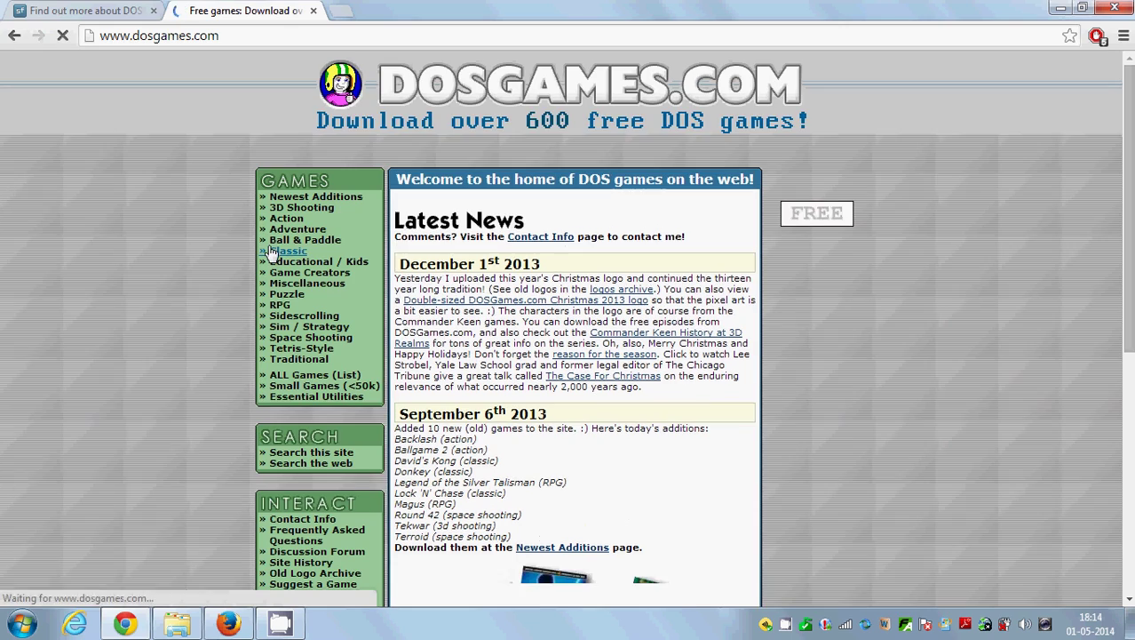
Step: Go to the DOSGames.com Educational / Kids games category
scroll(470, 262, down, 5)
scroll(469, 262, down, 1)
scroll(469, 262, up, 5)
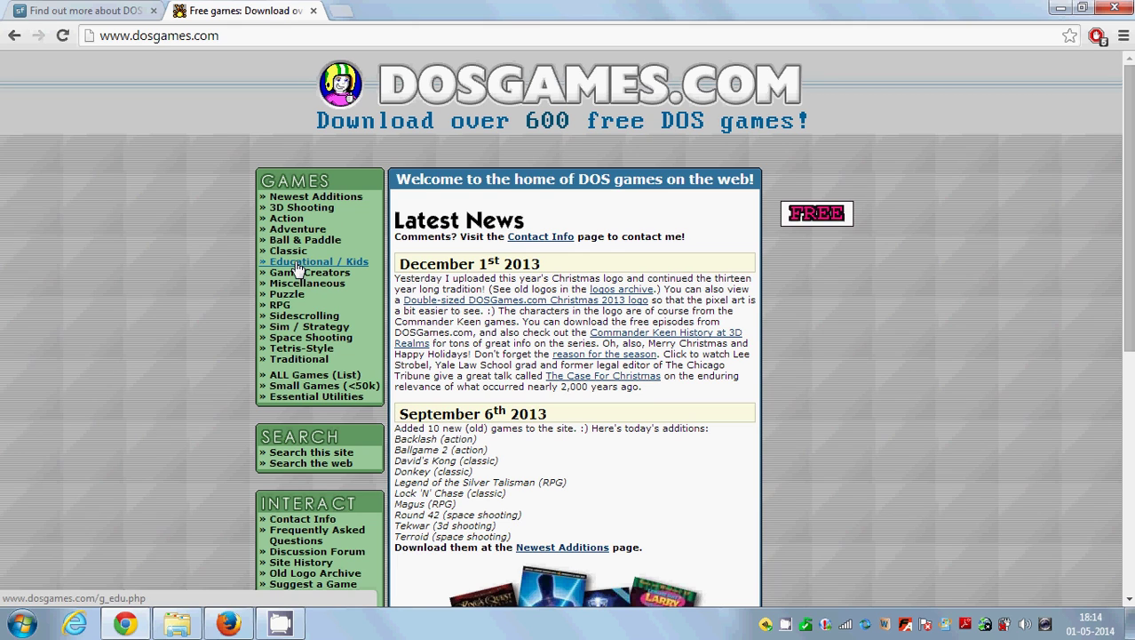
click(298, 260)
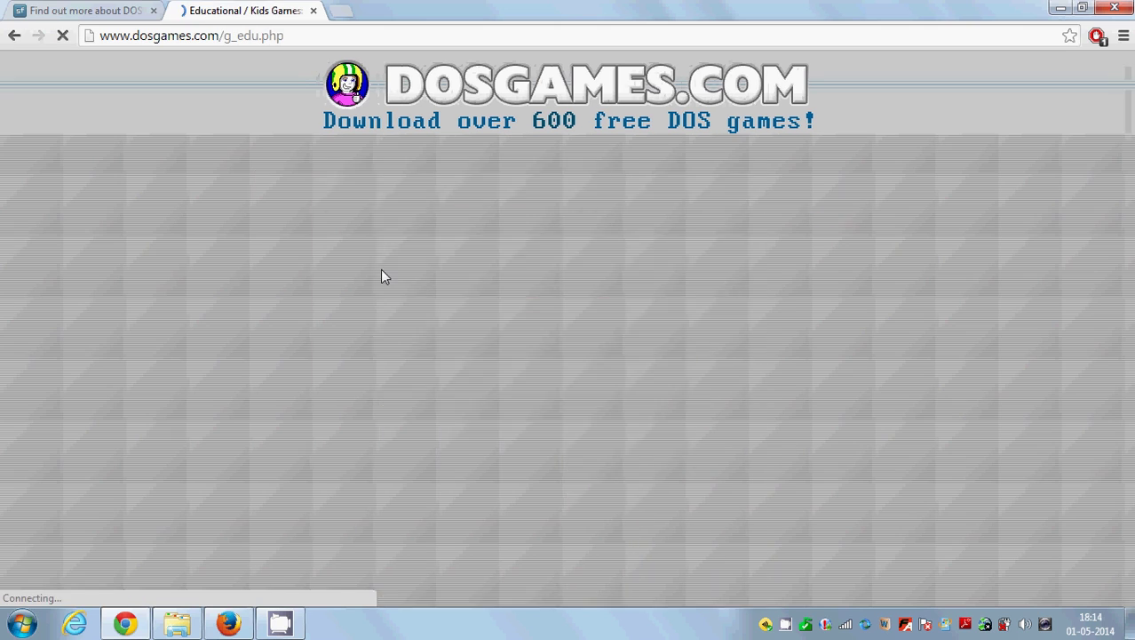
Step: Find BabyType in the educational games list and download babytype.zip from its download page
scroll(524, 294, down, 3)
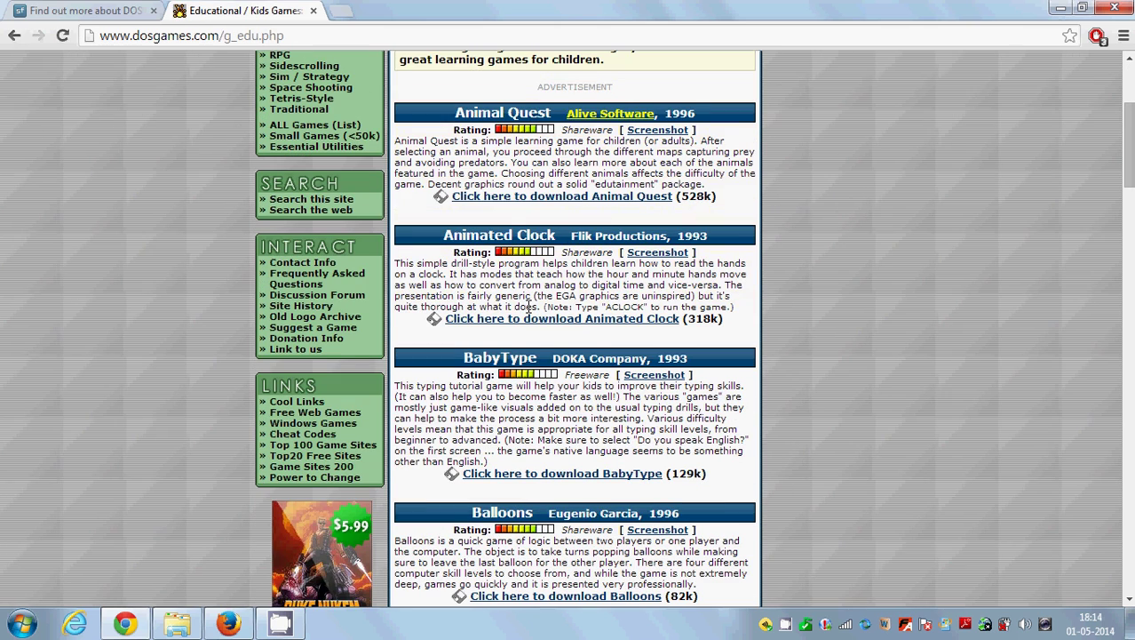
scroll(547, 382, down, 2)
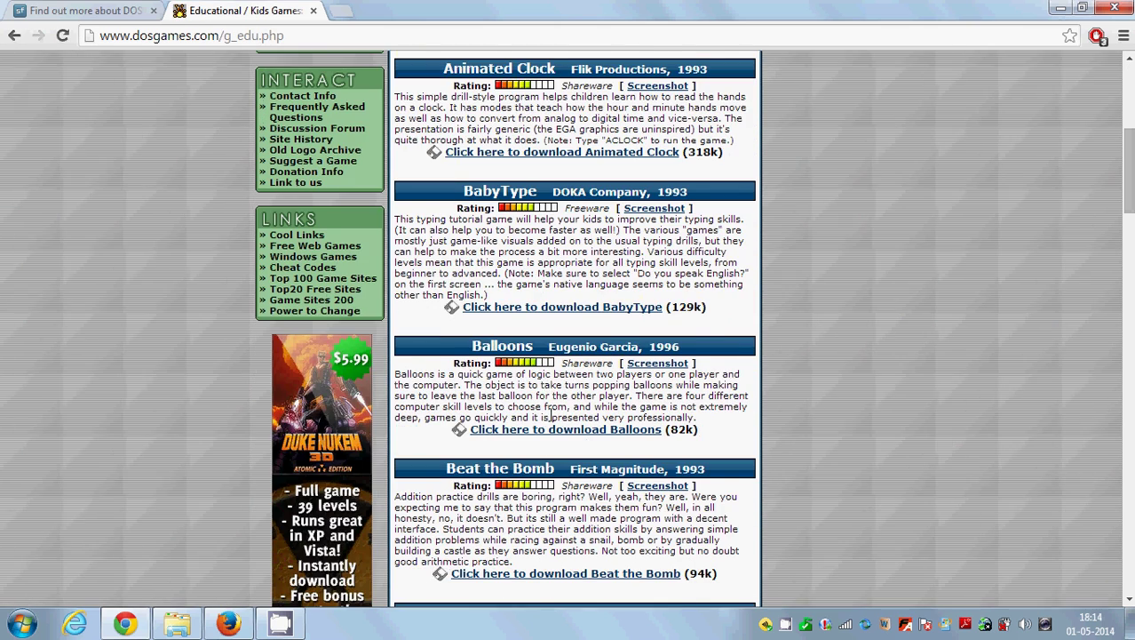
scroll(549, 400, down, 2)
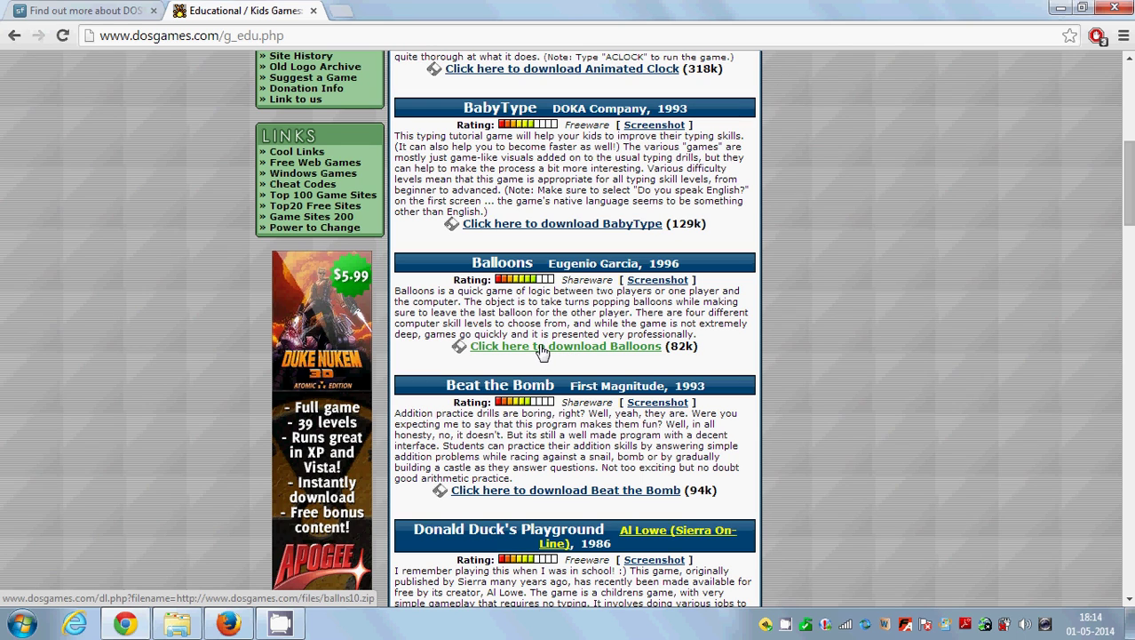
scroll(553, 311, up, 1)
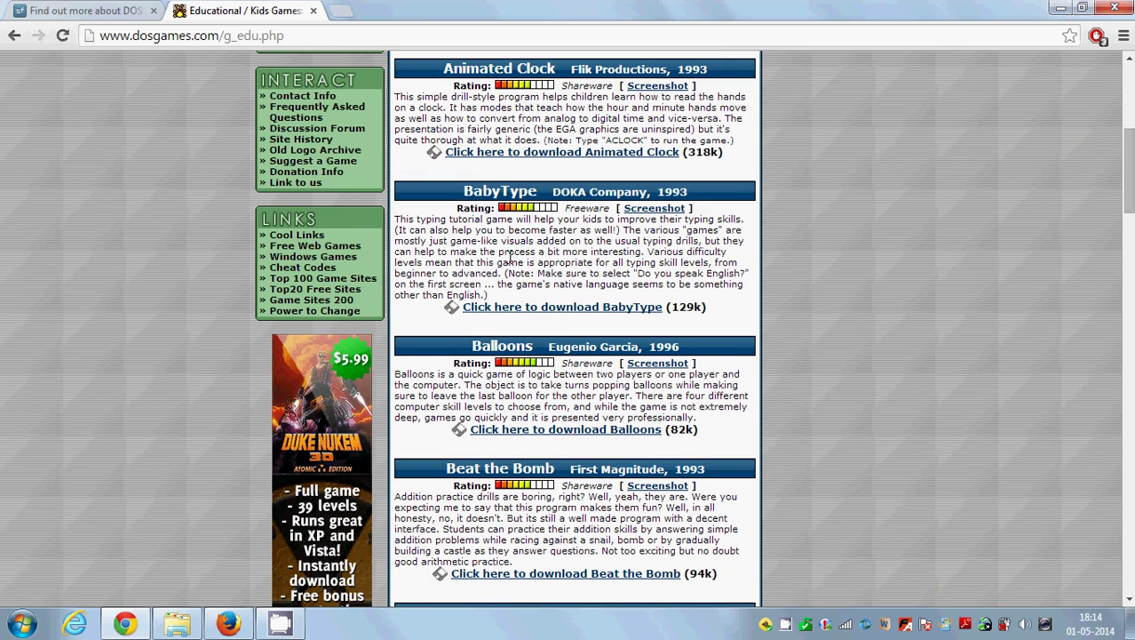
click(515, 307)
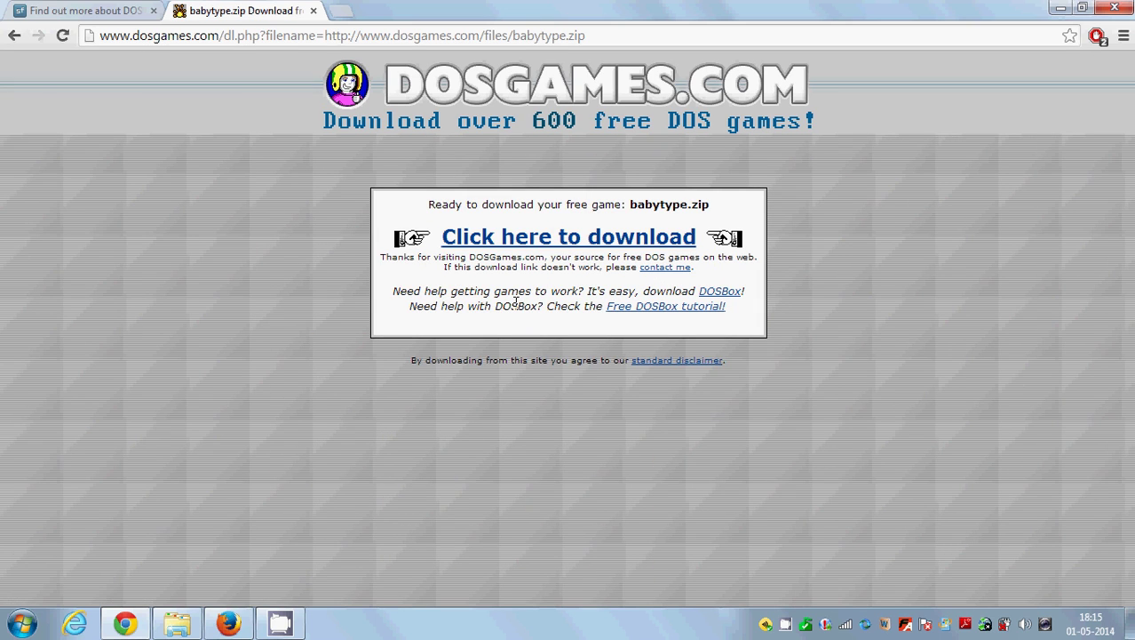
click(554, 240)
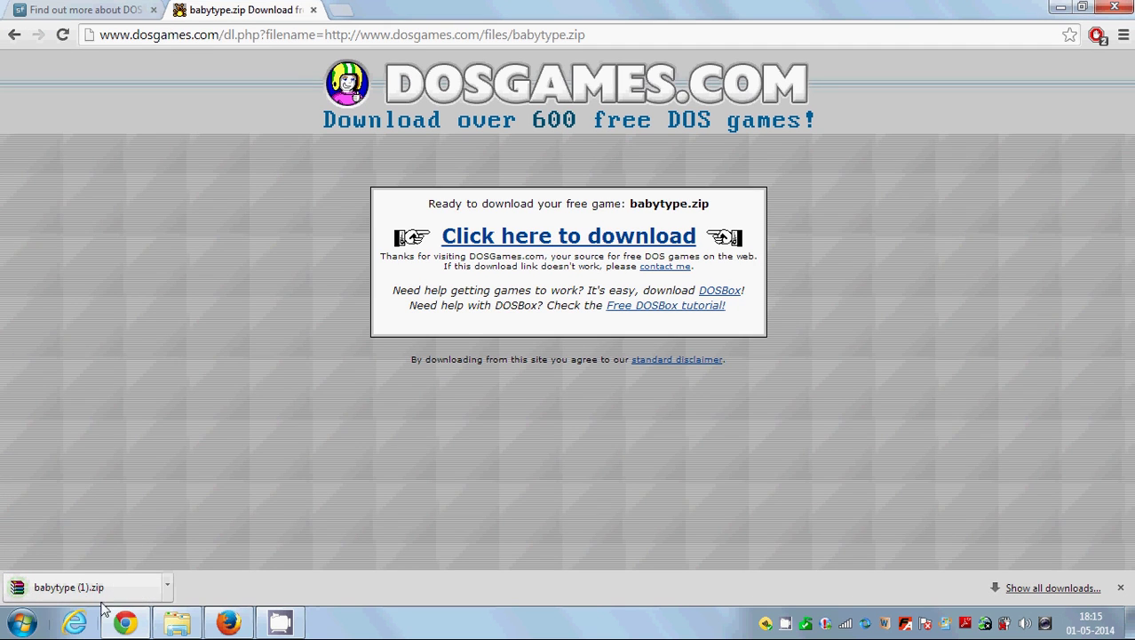
click(179, 624)
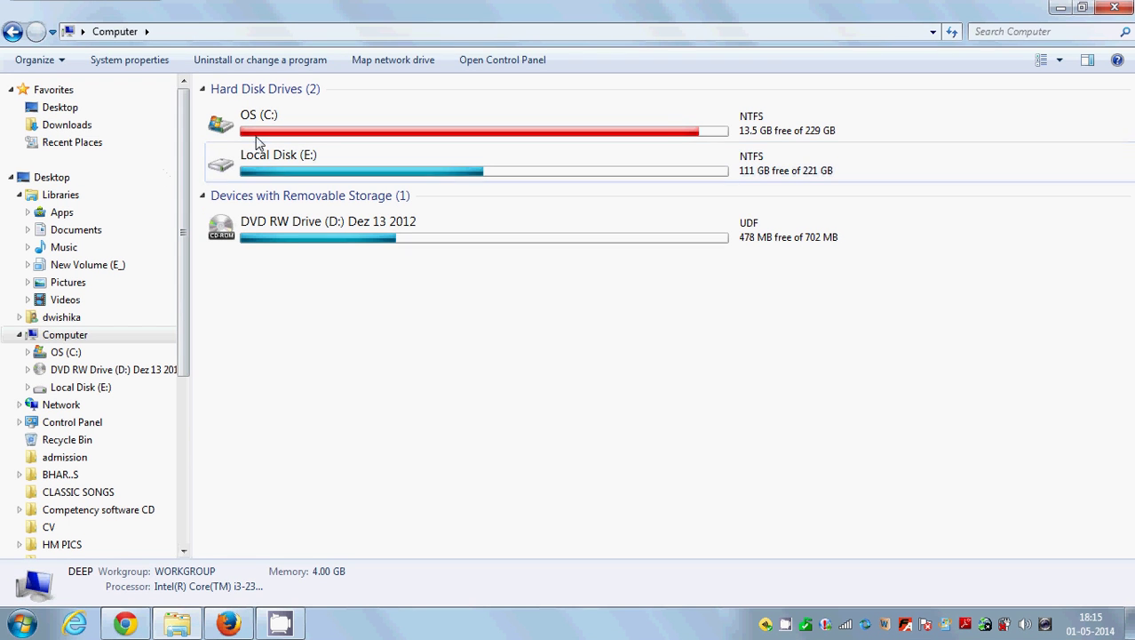
Step: Open the Computer view from the Start menu, maximize it, and select Local Disk (E:)
click(22, 624)
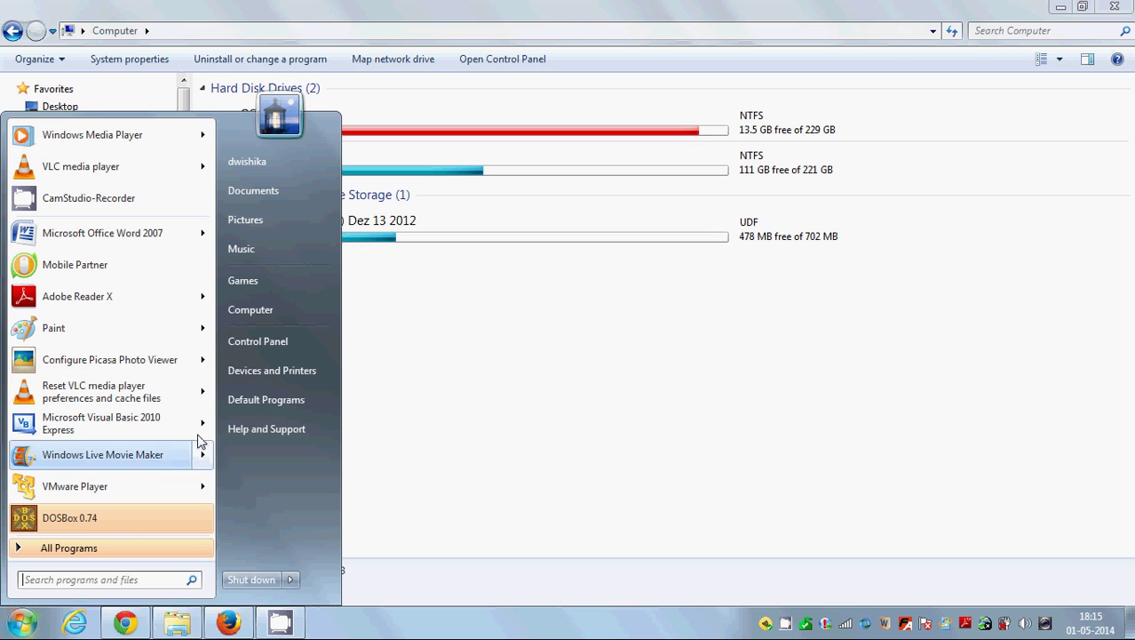
click(251, 310)
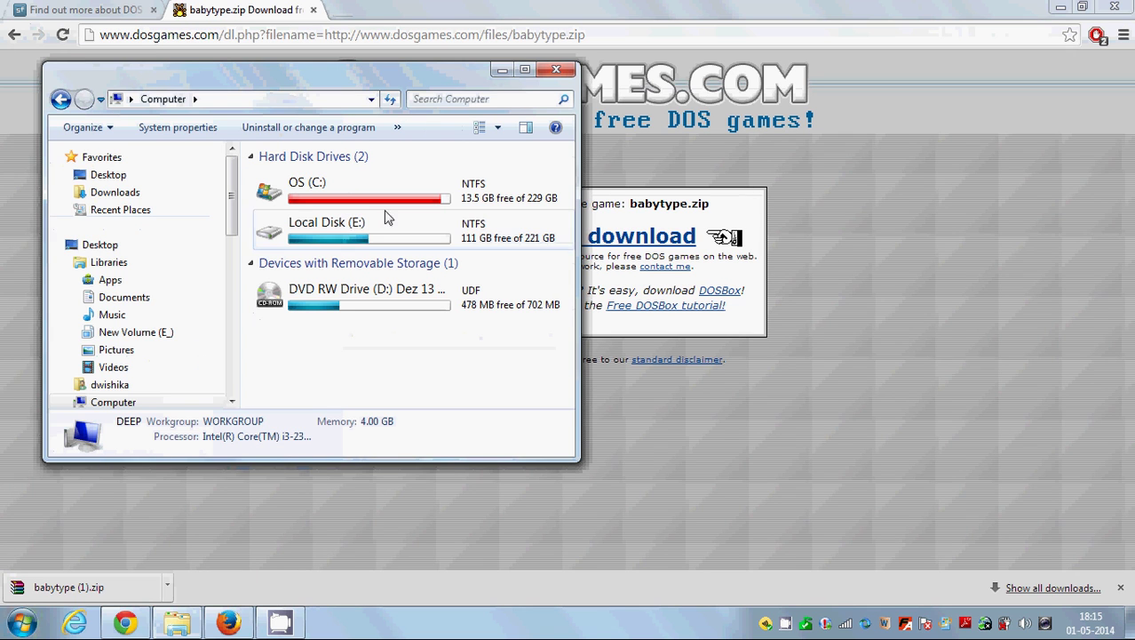
click(526, 71)
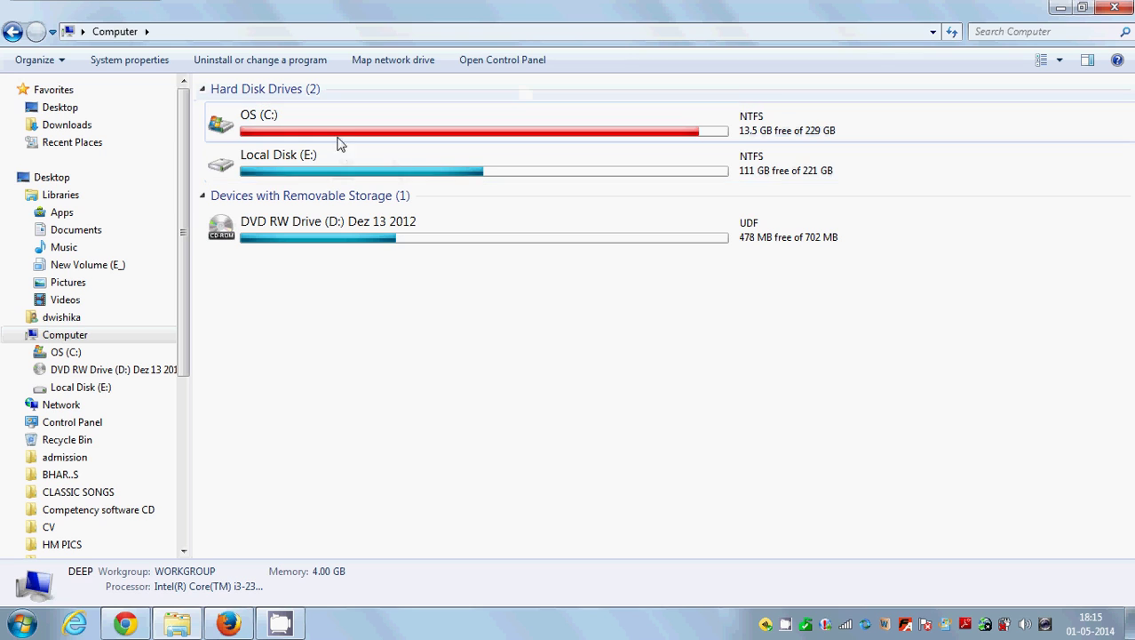
click(337, 128)
click(332, 158)
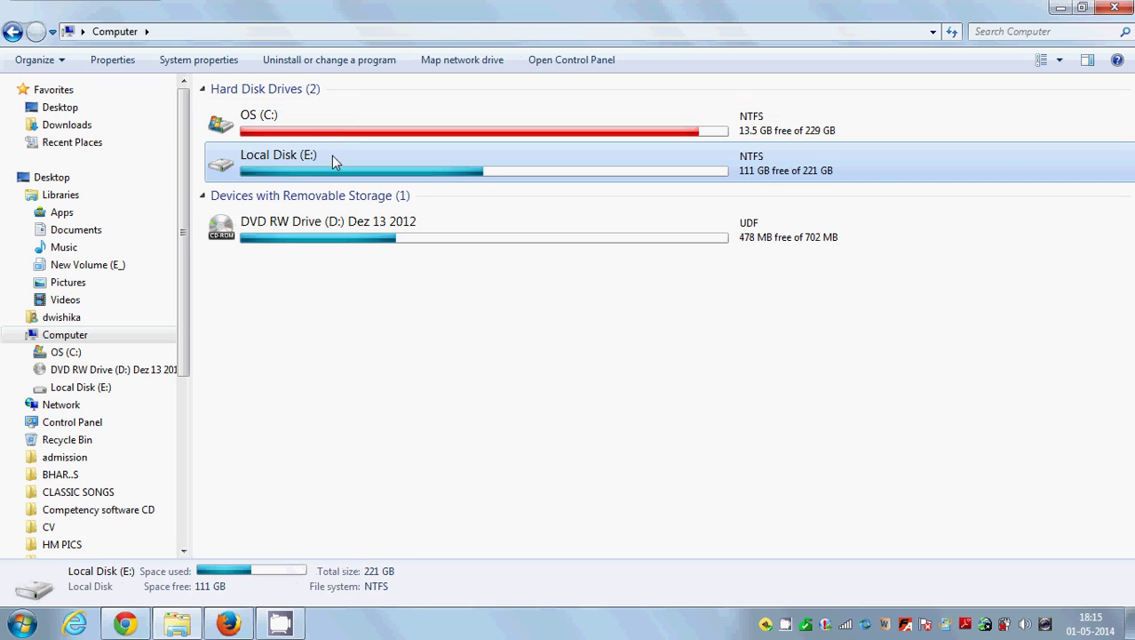
click(336, 133)
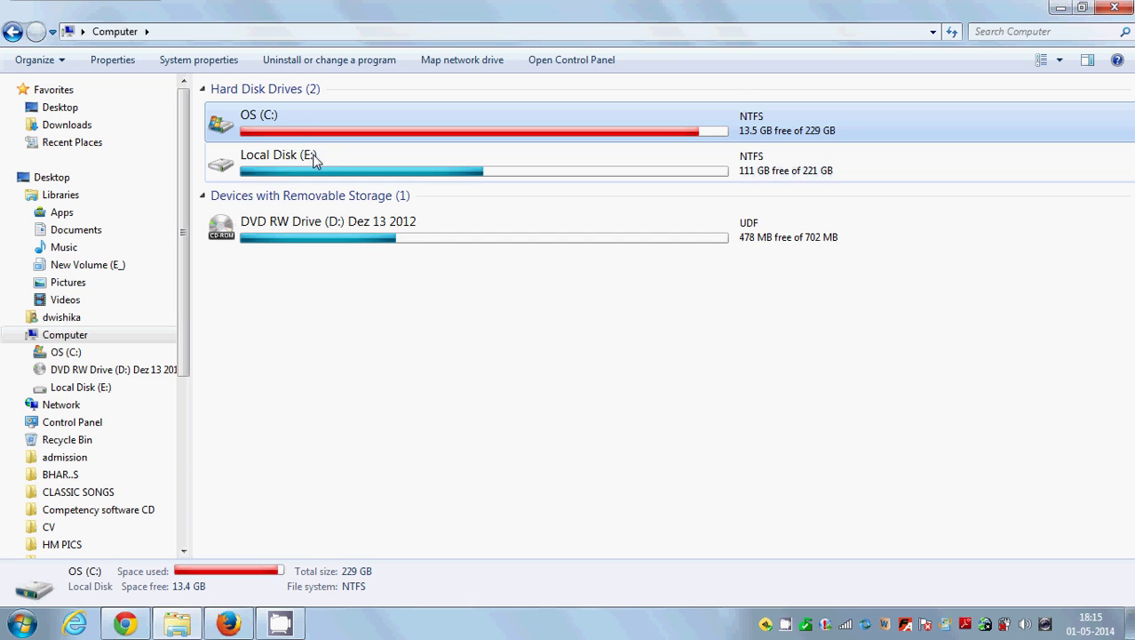
click(331, 166)
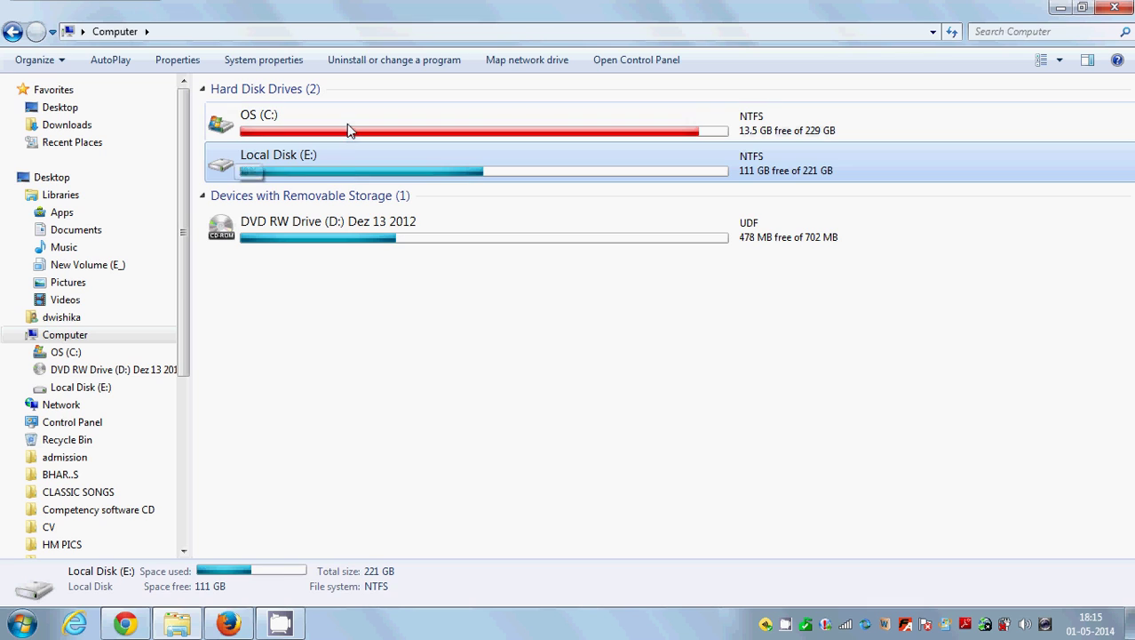
click(348, 134)
click(347, 165)
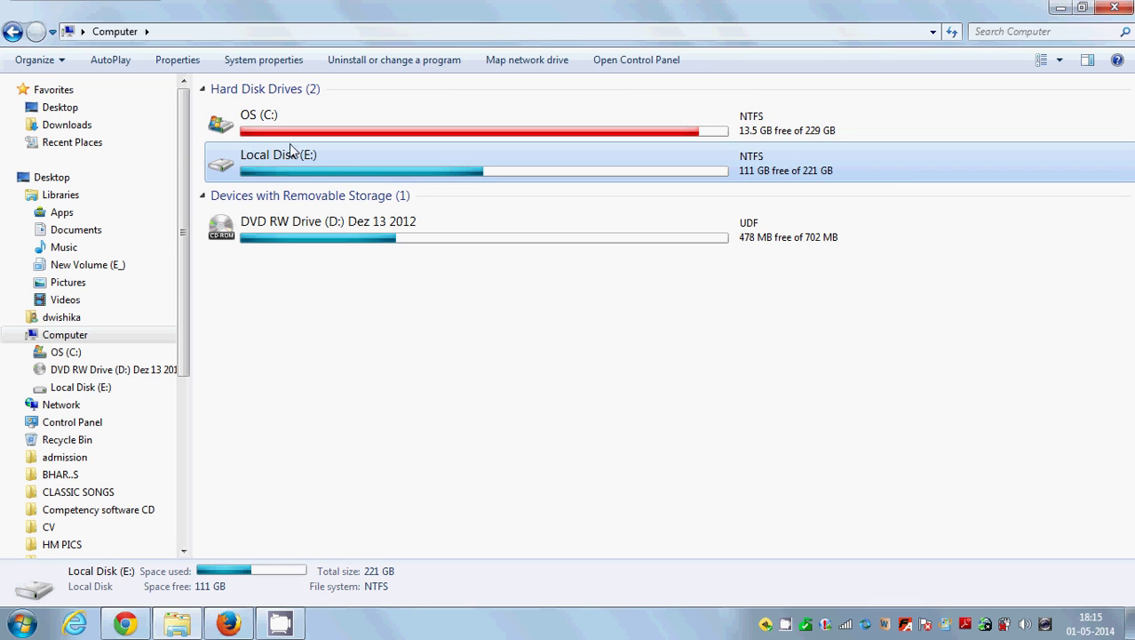
click(313, 164)
click(354, 165)
Step: On Local Disk (E:), make a new folder named DosGames and open it
double_click(354, 164)
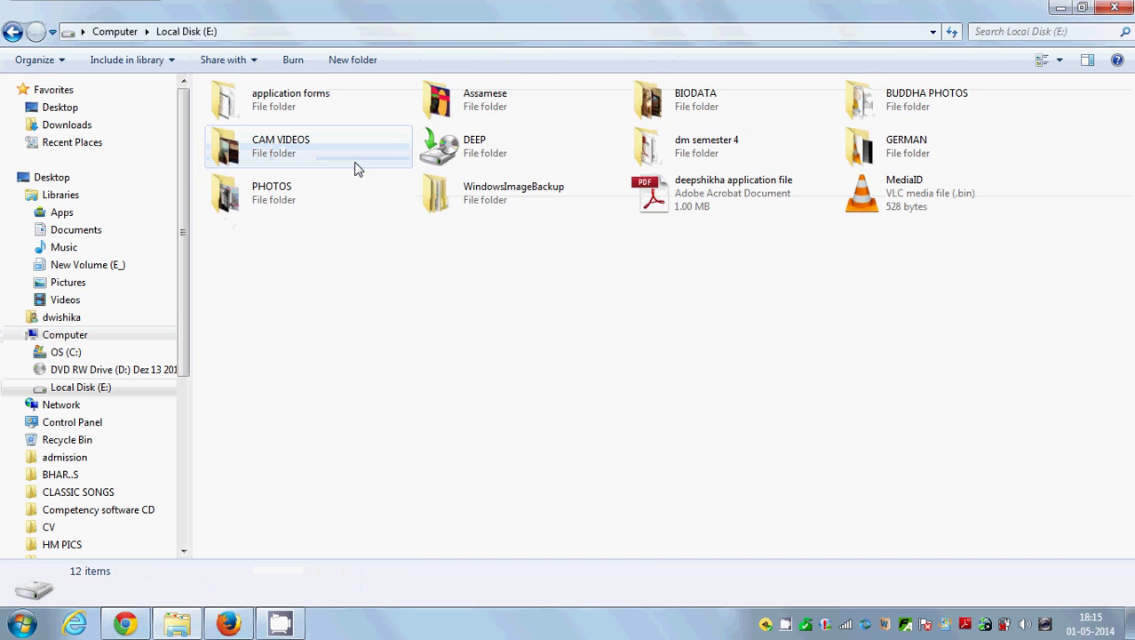
right_click(351, 277)
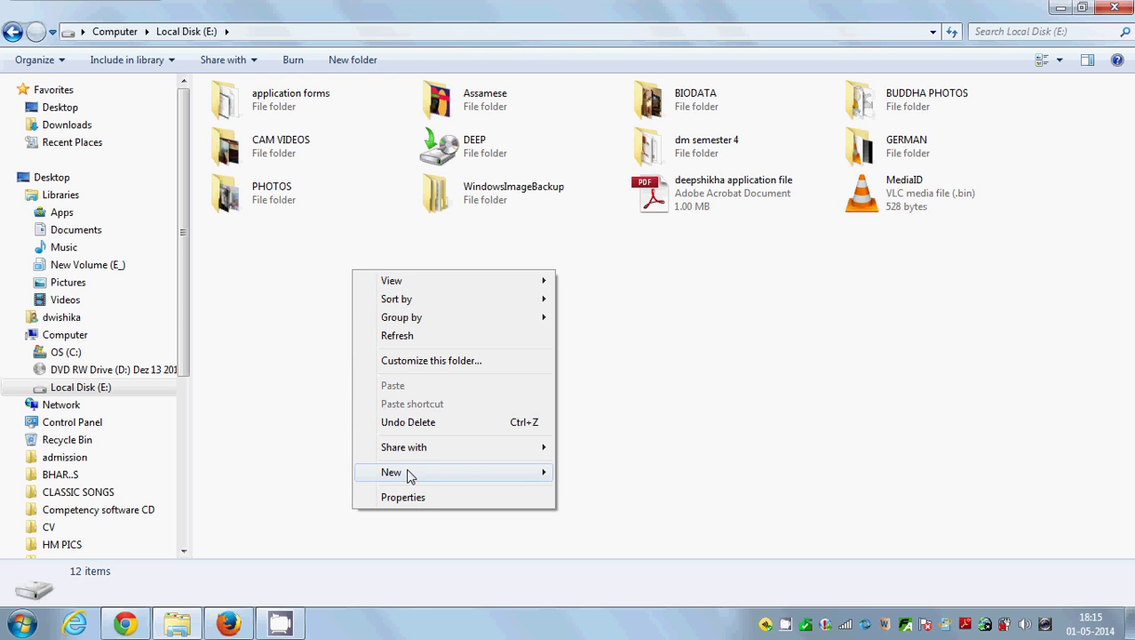
mouse_move(536, 476)
click(591, 245)
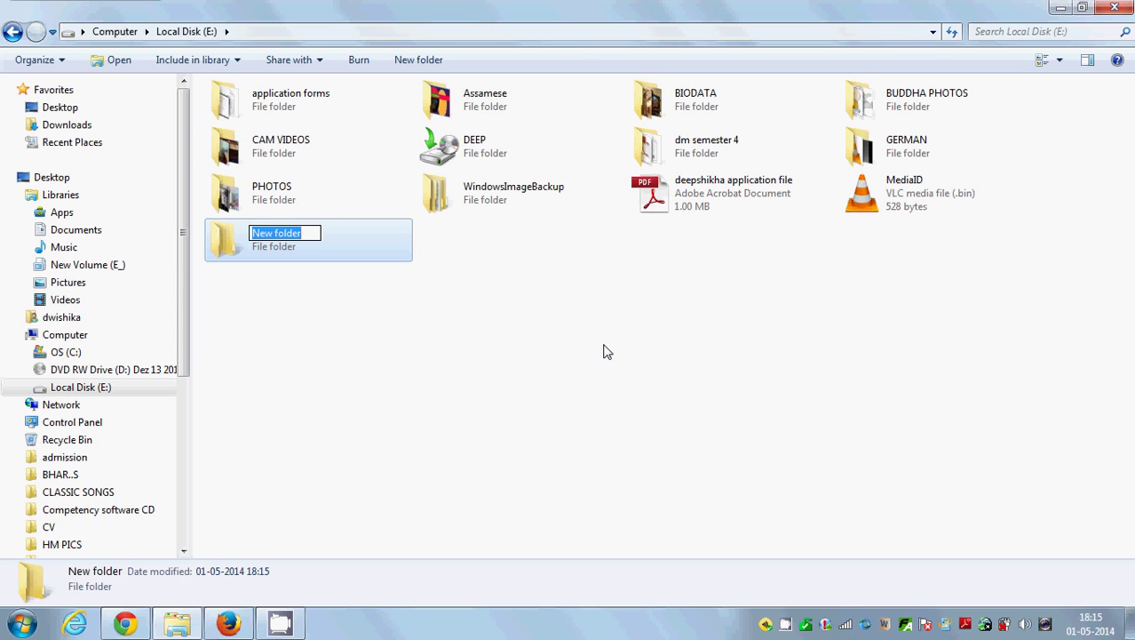
text(DosGames)
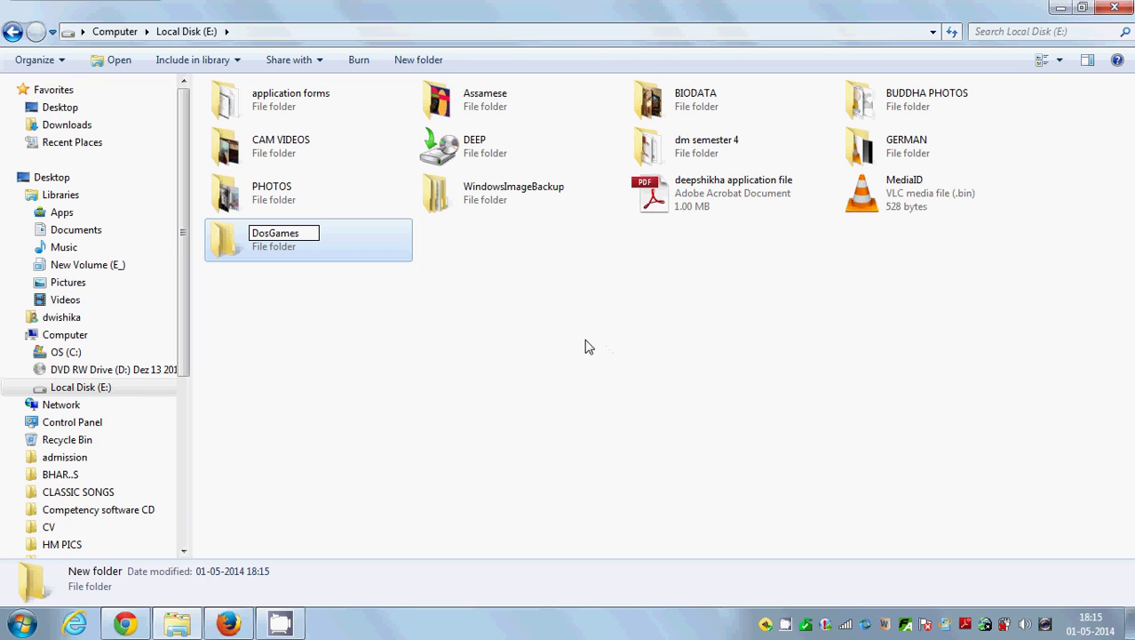
click(346, 307)
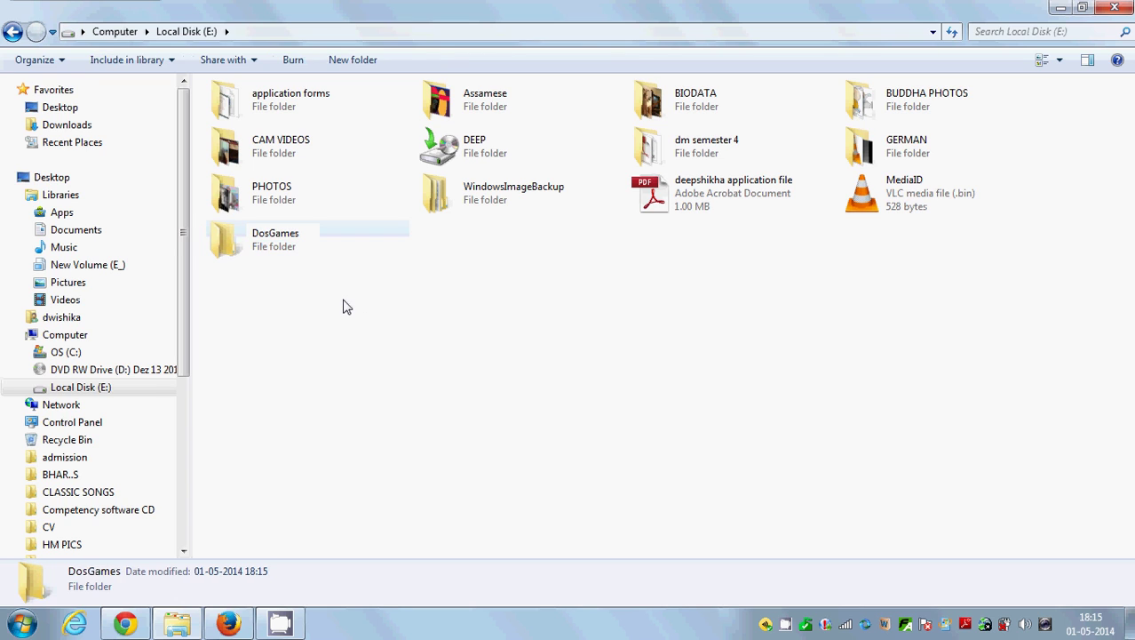
double_click(294, 246)
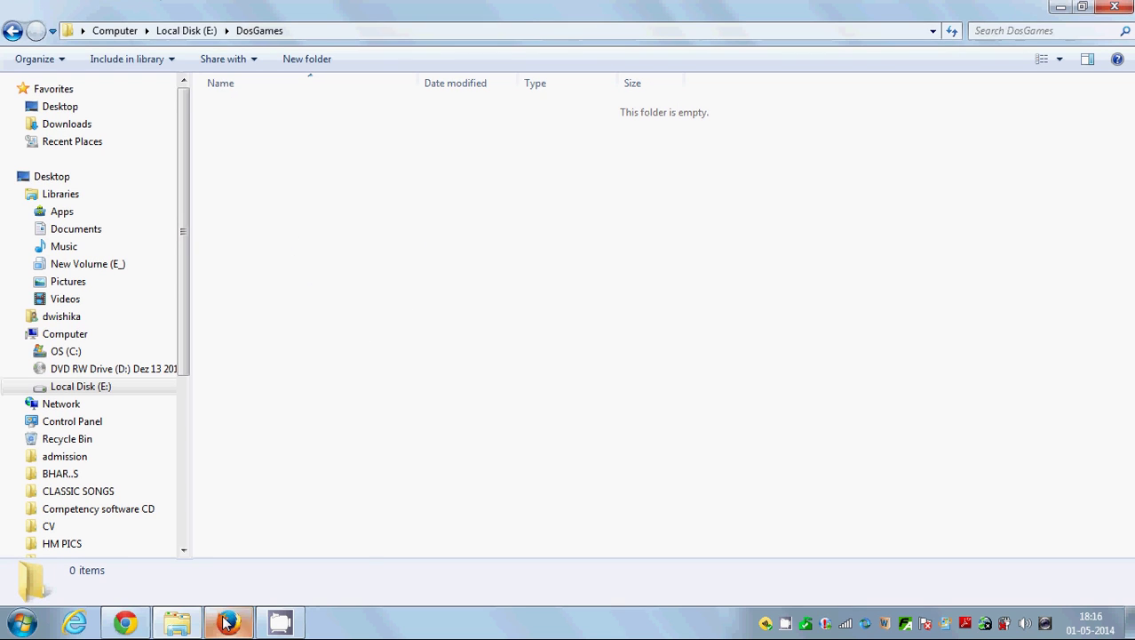
click(125, 623)
Step: Open babytype (1).zip in WinRAR and extract all its files to E:\DosGames
click(67, 591)
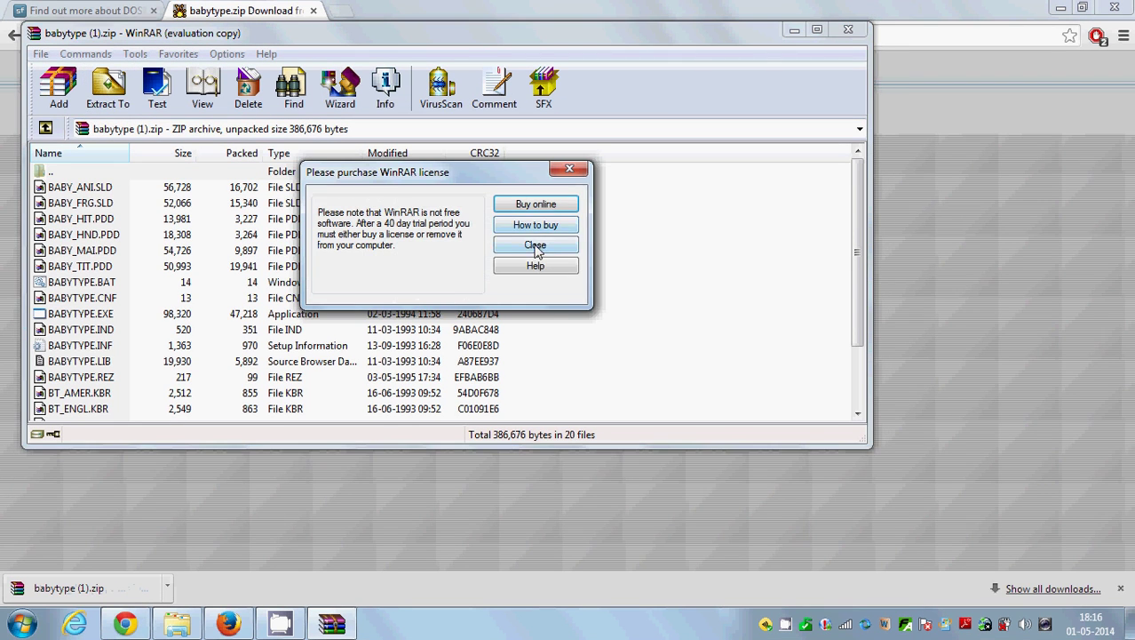
click(535, 245)
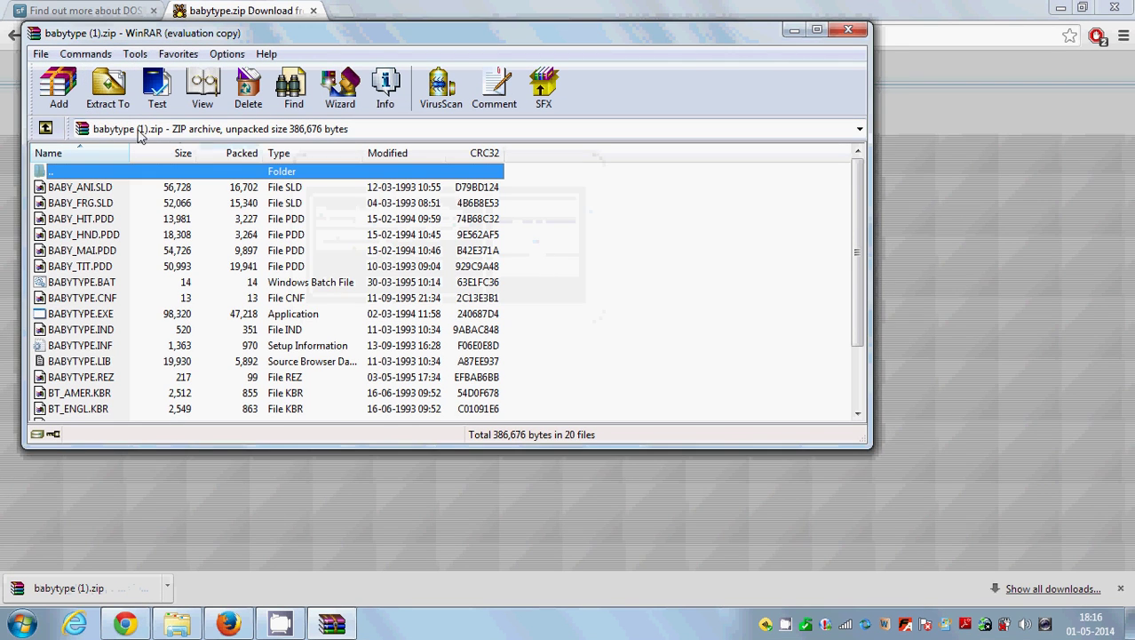
click(108, 89)
click(514, 225)
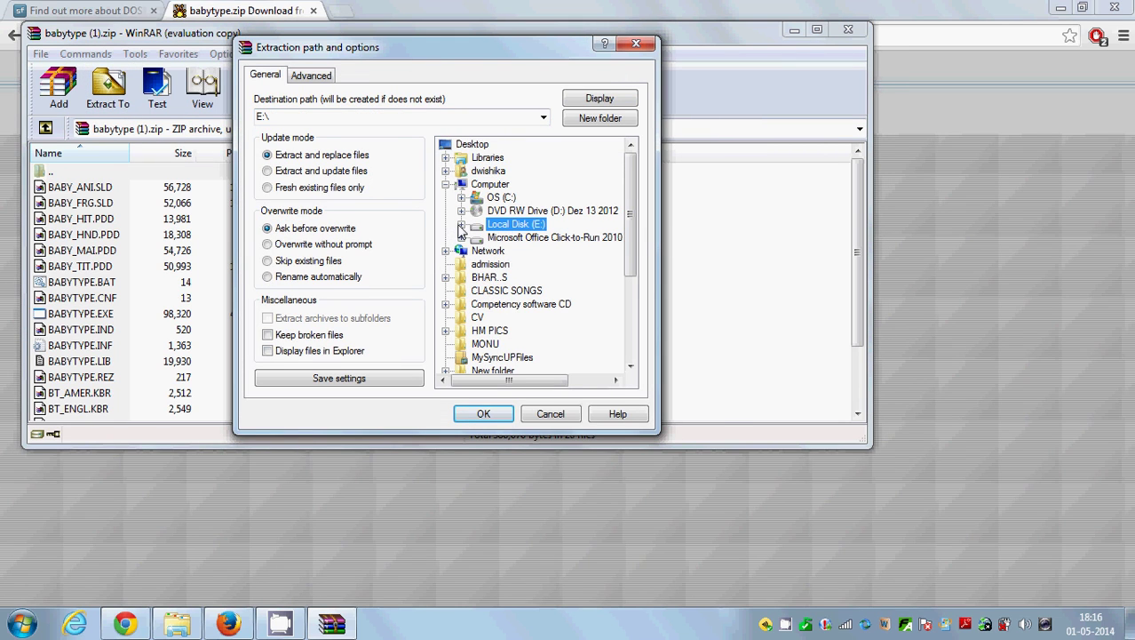
click(461, 227)
scroll(485, 259, down, 1)
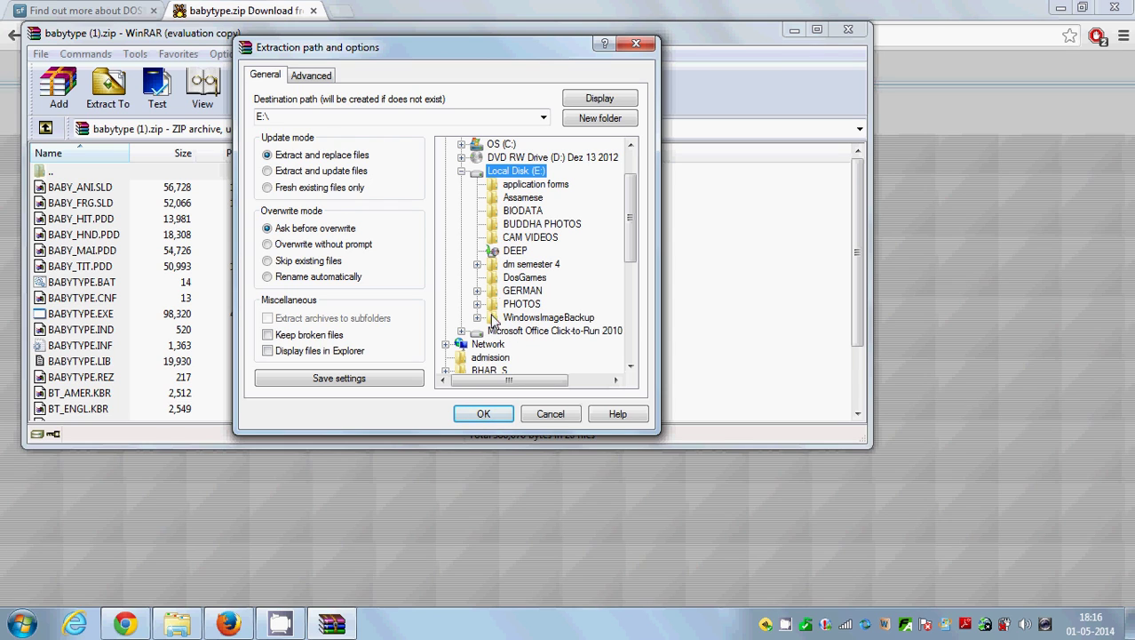
click(517, 279)
click(486, 416)
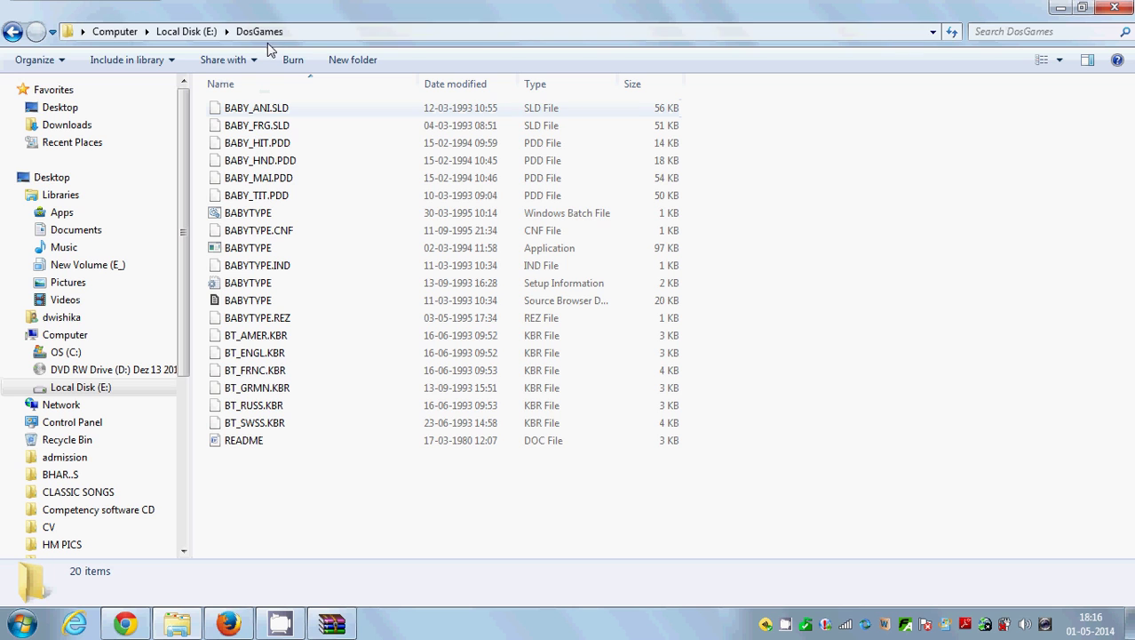
Step: Deselect the extracted files and launch DOSBox 0.74 from its desktop shortcut
mouse_move(201, 107)
mouse_down()
mouse_move(293, 200)
mouse_move(471, 425)
mouse_move(709, 498)
mouse_move(722, 485)
mouse_move(481, 367)
mouse_move(208, 148)
mouse_move(209, 105)
mouse_up()
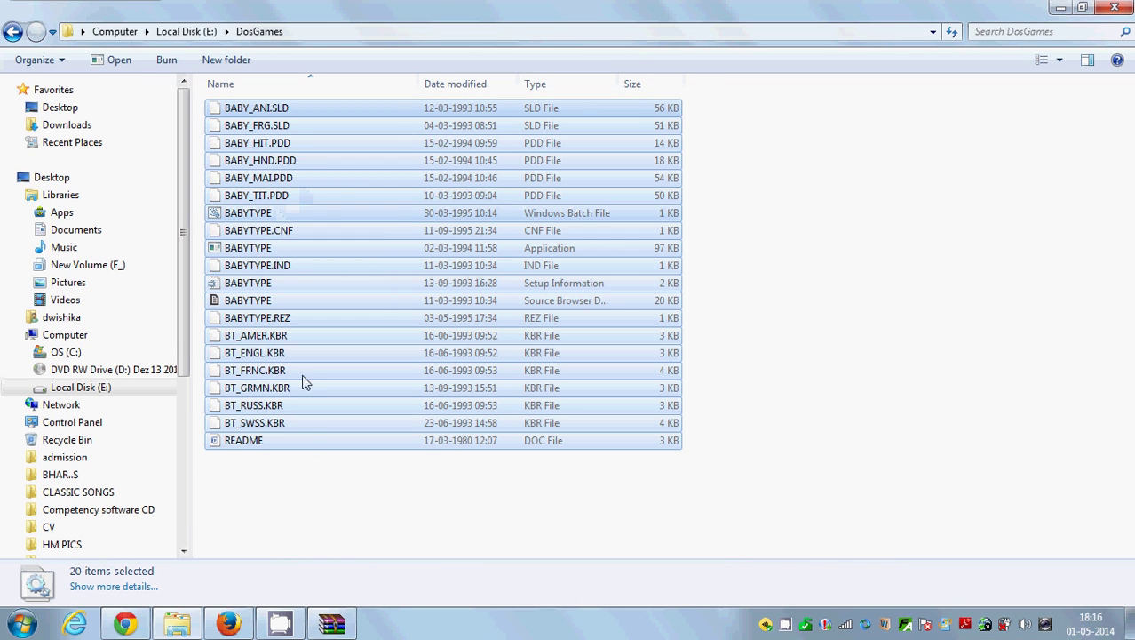
click(356, 503)
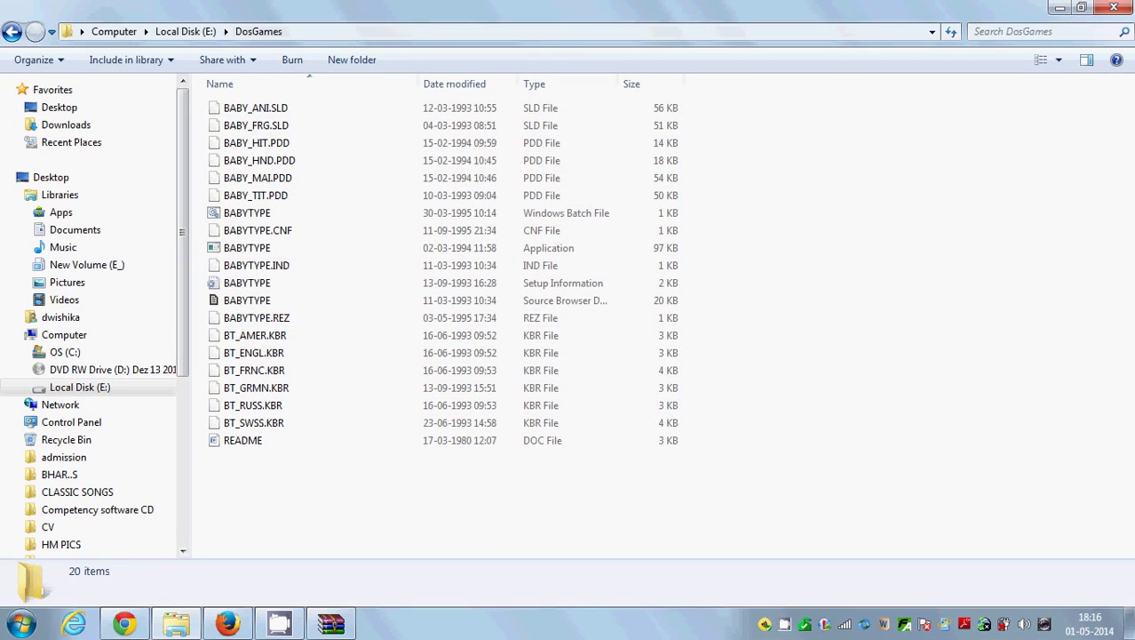
click(1129, 622)
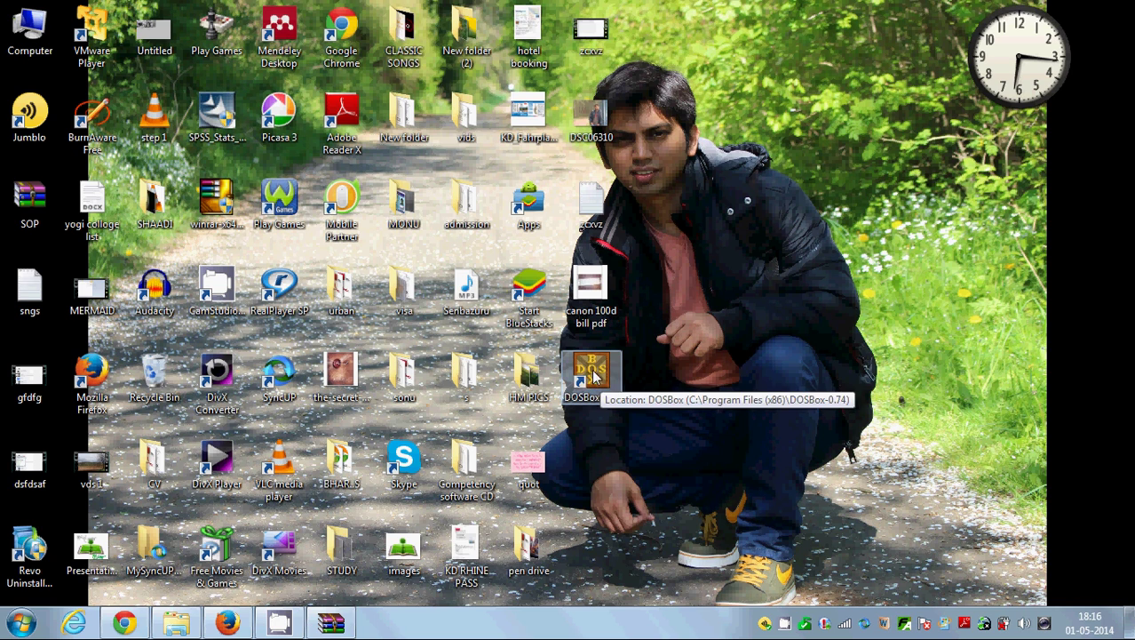
double_click(591, 377)
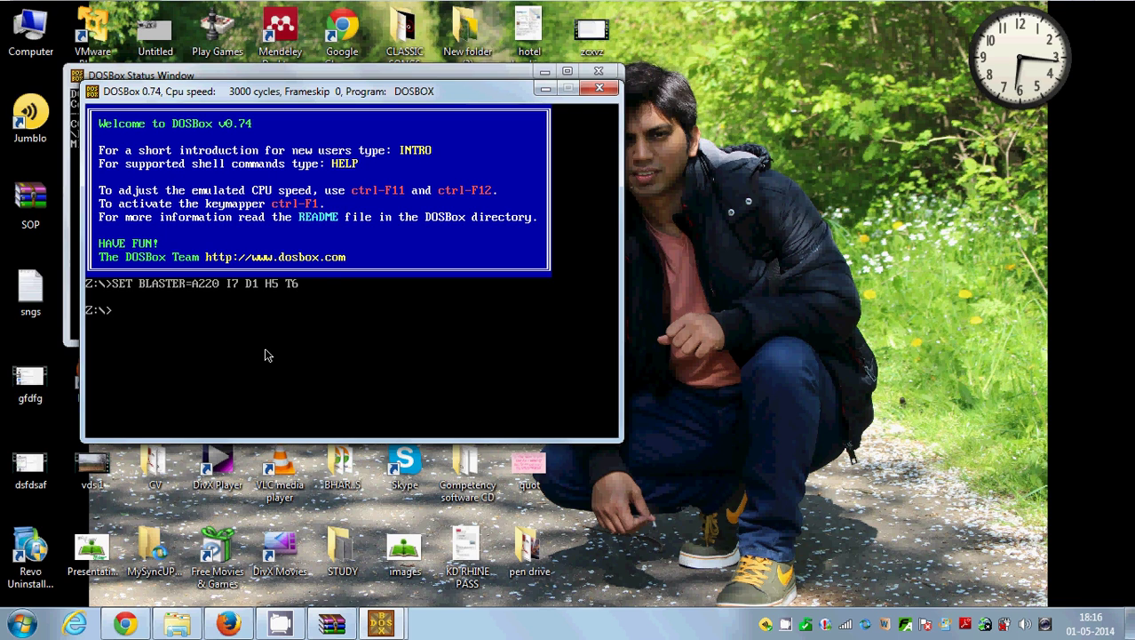
Step: Run MOUNT C E:\DosGames in DOSBox, taking the path from Explorer's address bar
click(177, 621)
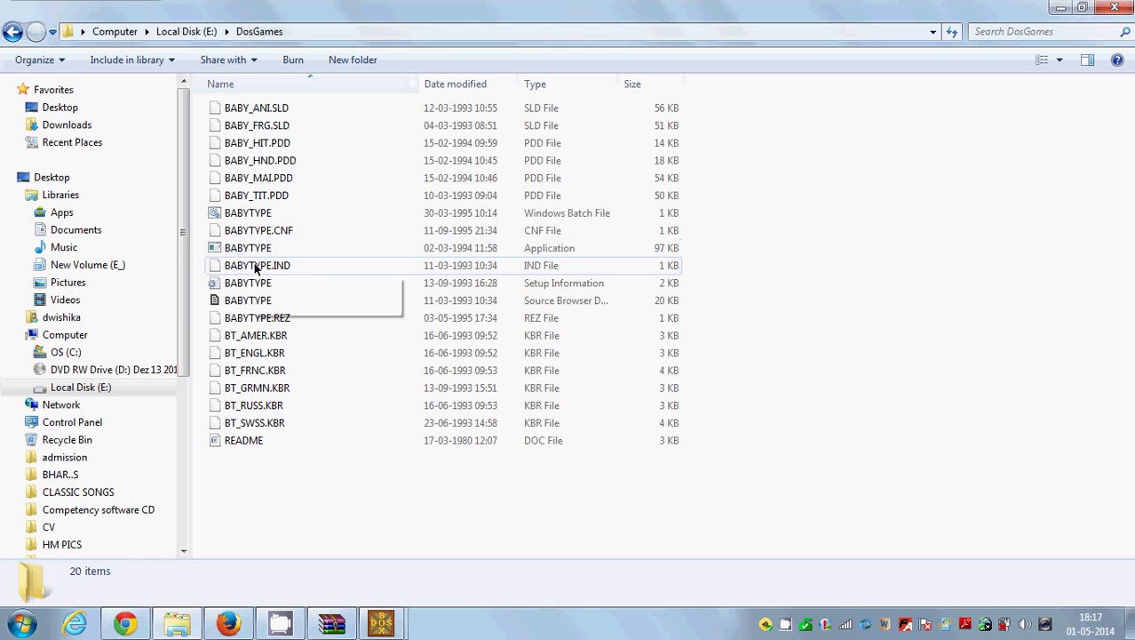
mouse_move(381, 620)
click(460, 533)
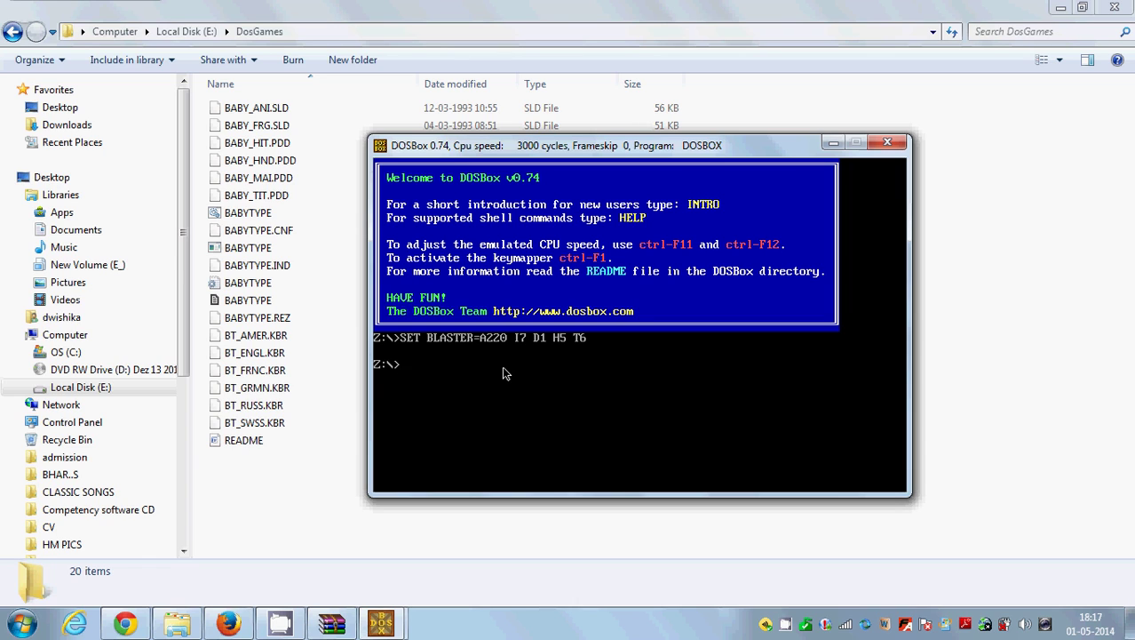
text(MOUNT C)
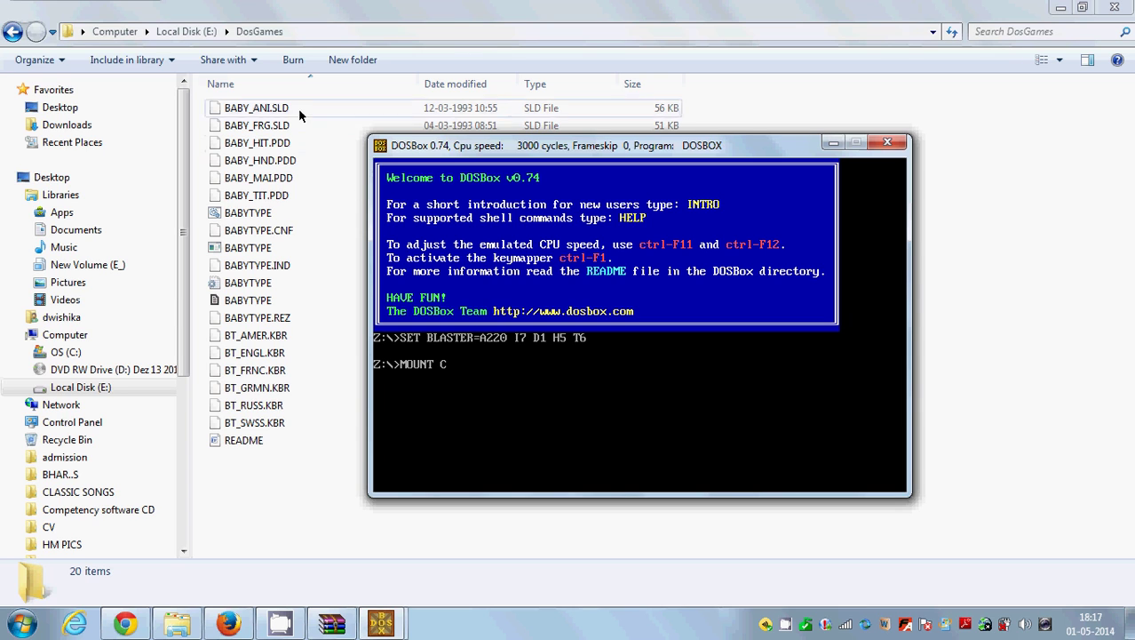
click(296, 33)
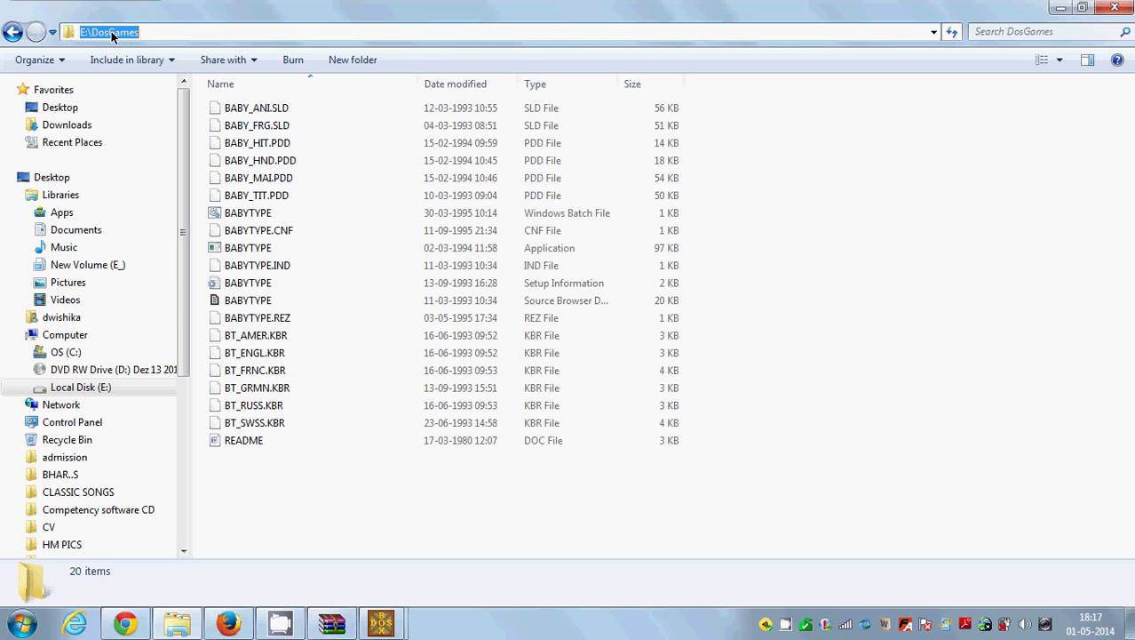
drag(161, 36, 57, 40)
click(380, 622)
click(451, 573)
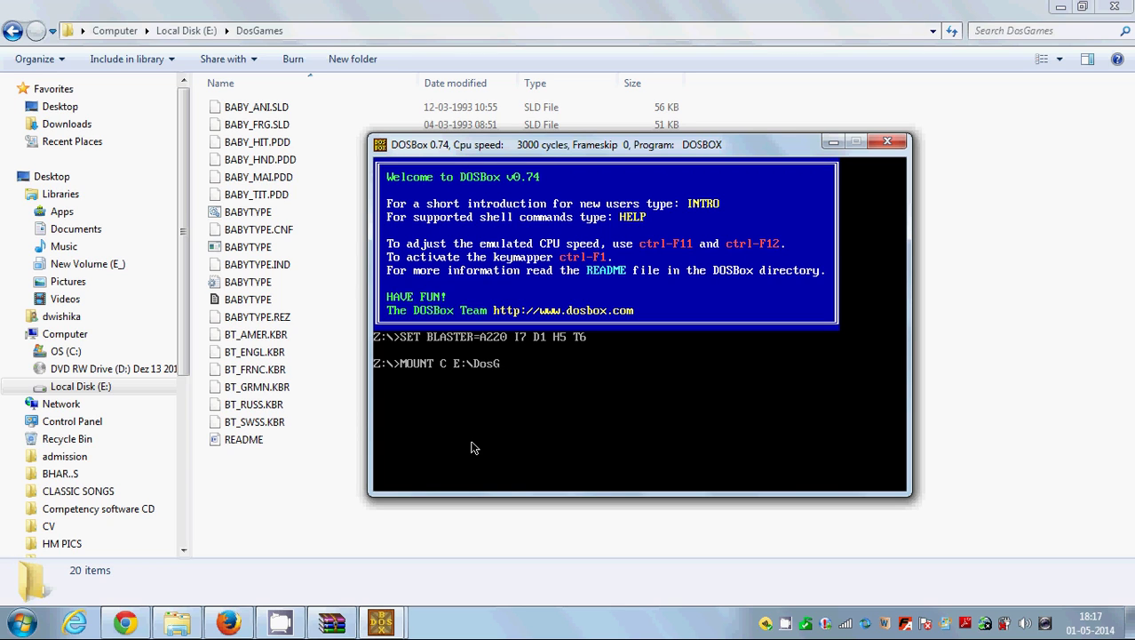
text(es)
key(Return)
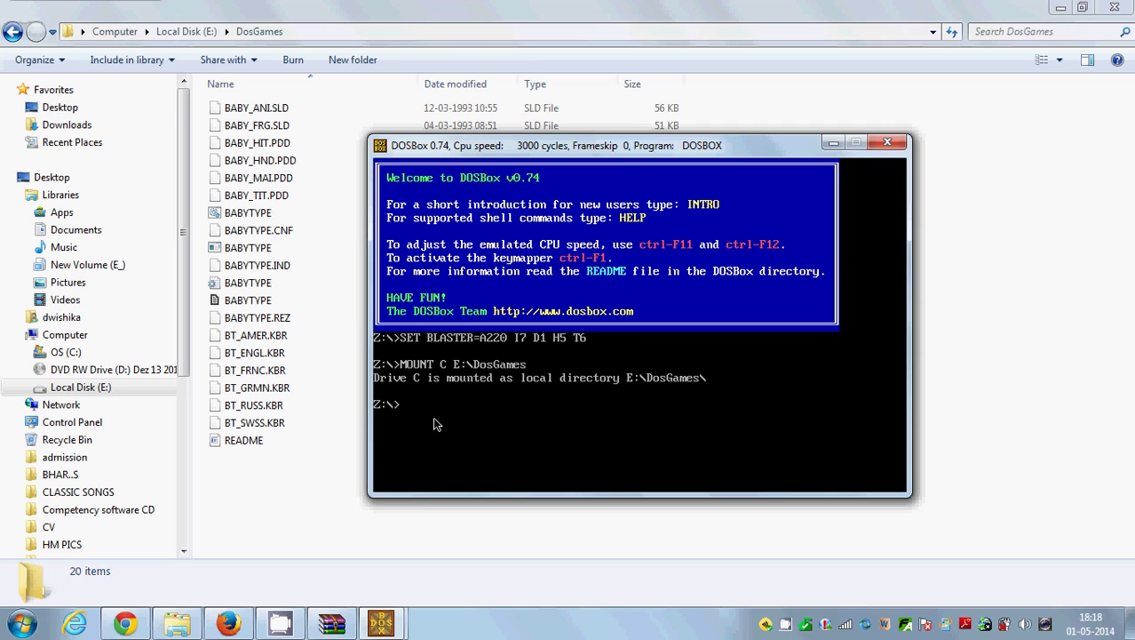
Step: Switch the DOSBox console to the mounted drive C with the C: command
click(443, 633)
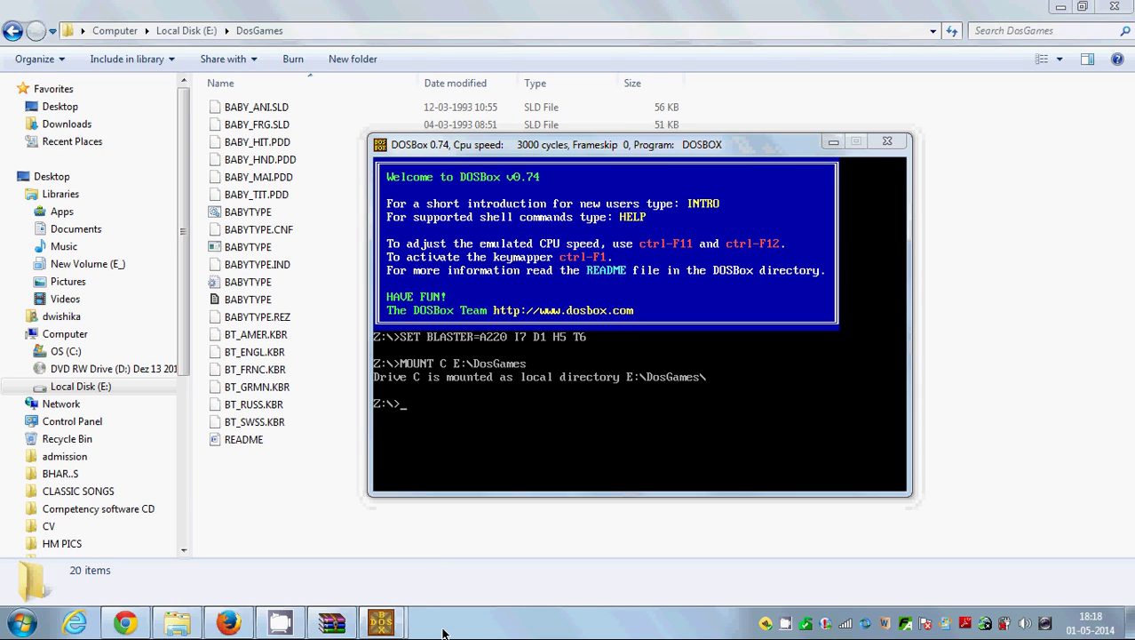
click(473, 407)
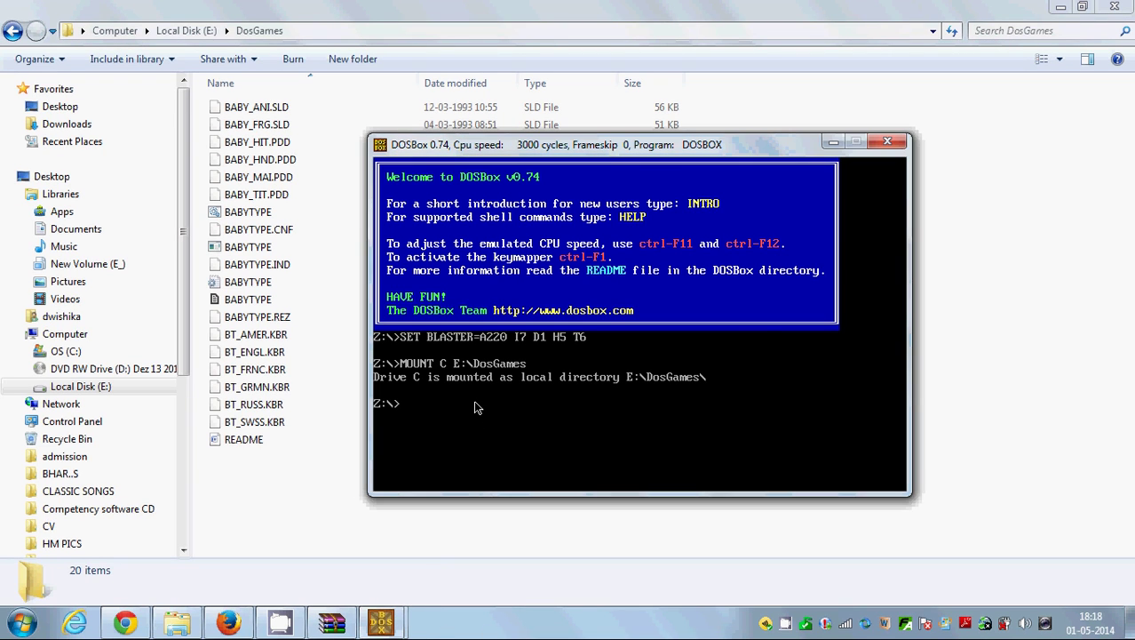
text(C)
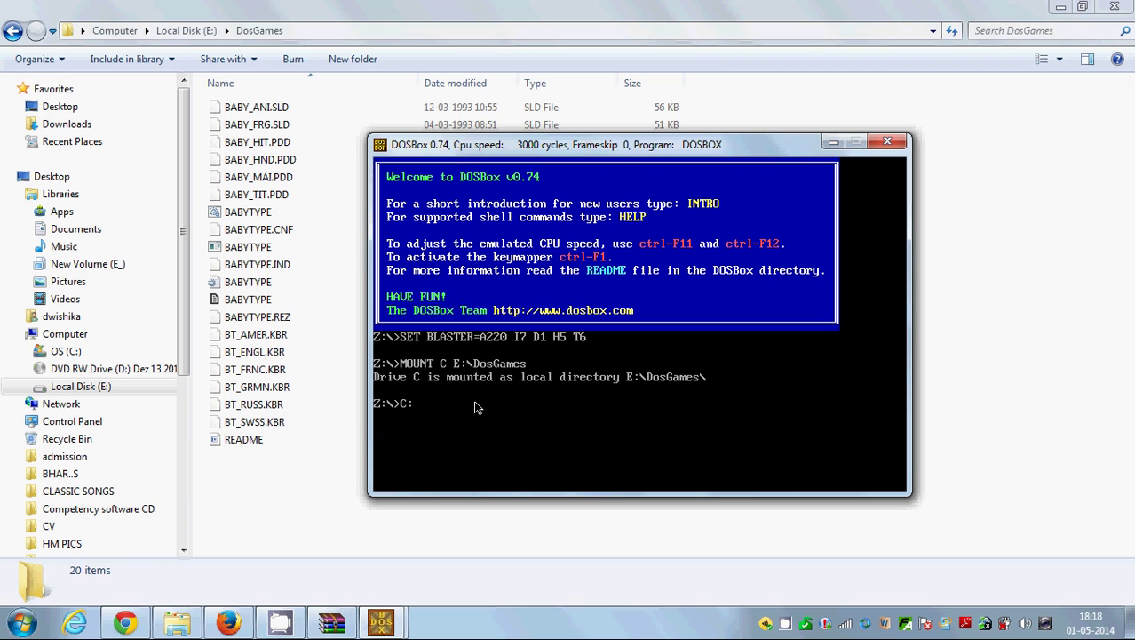
text(:)
key(Return)
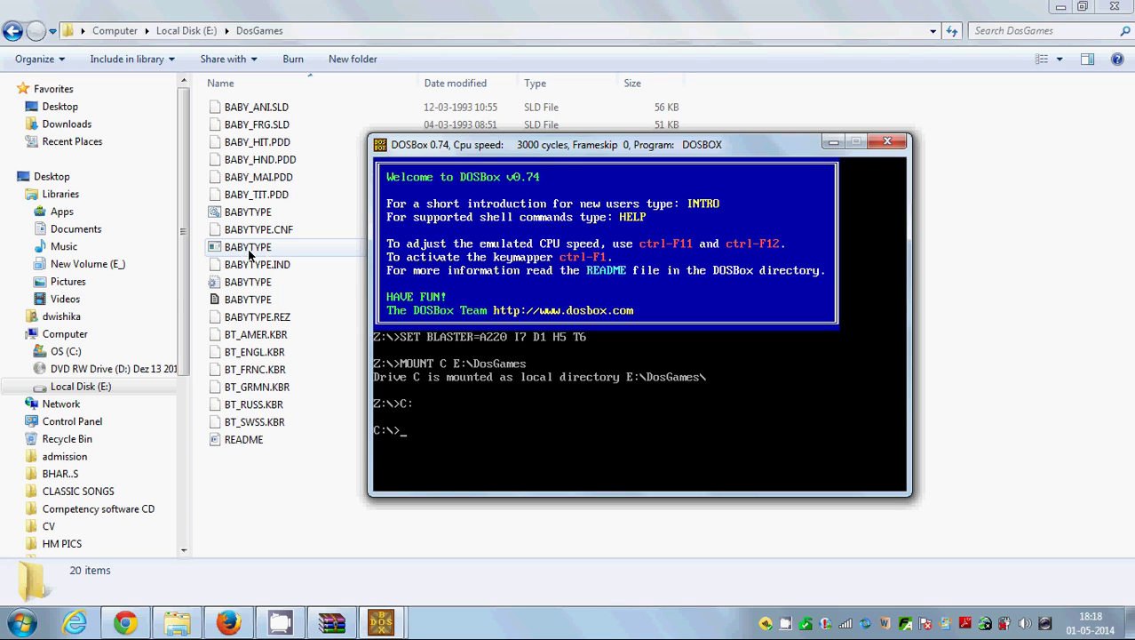
Step: Check the BABYTYPE application's file name in the DosGames folder in Explorer
click(238, 481)
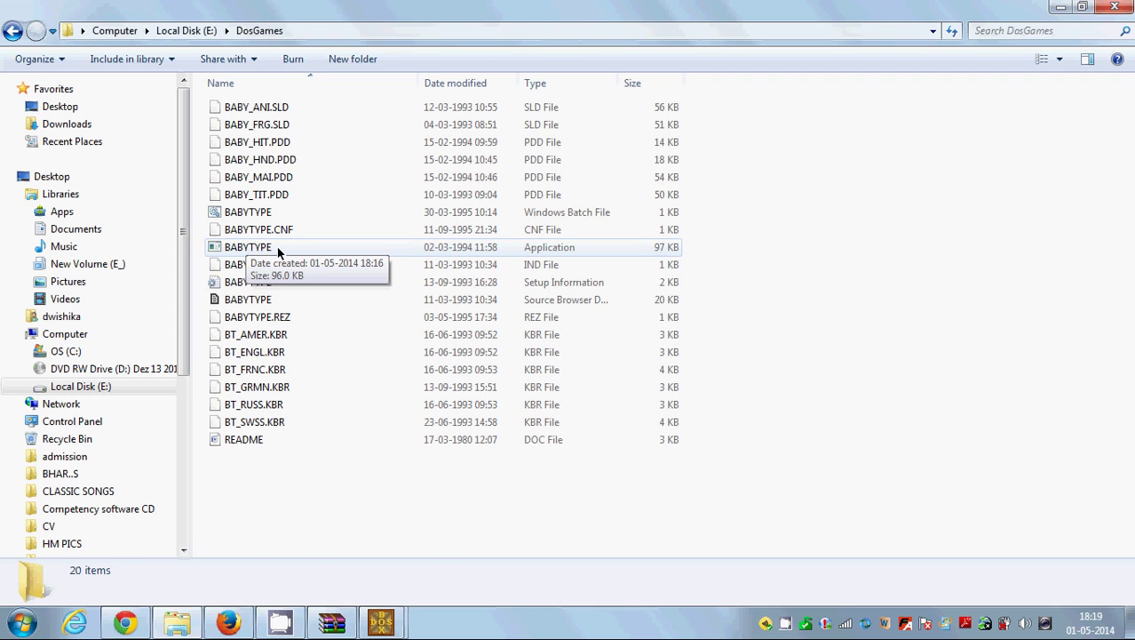
click(277, 251)
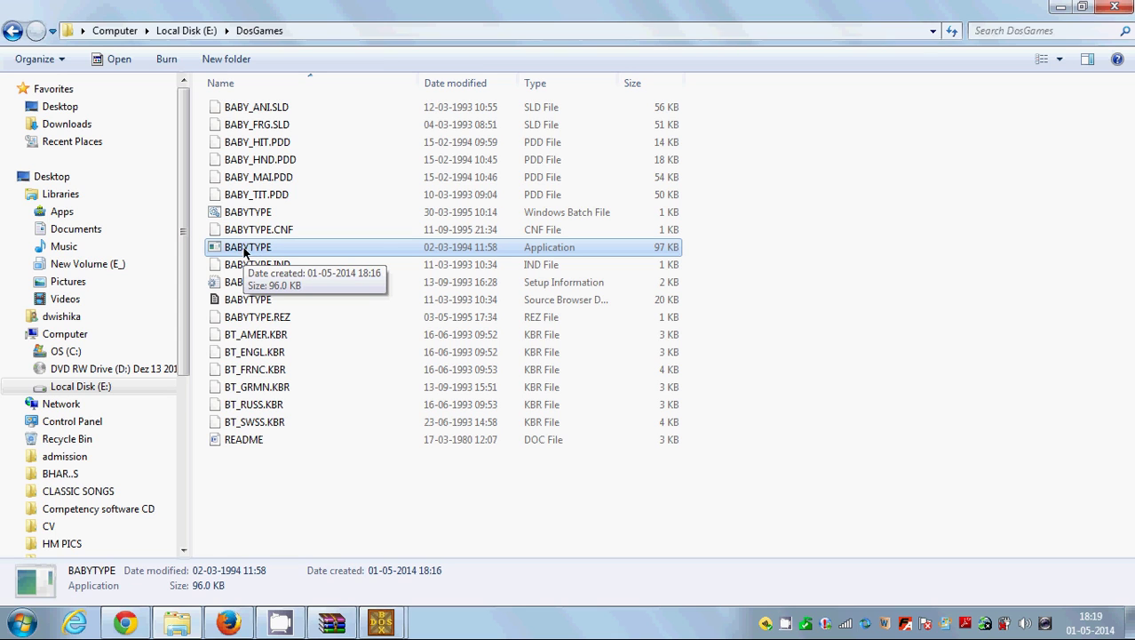
click(382, 622)
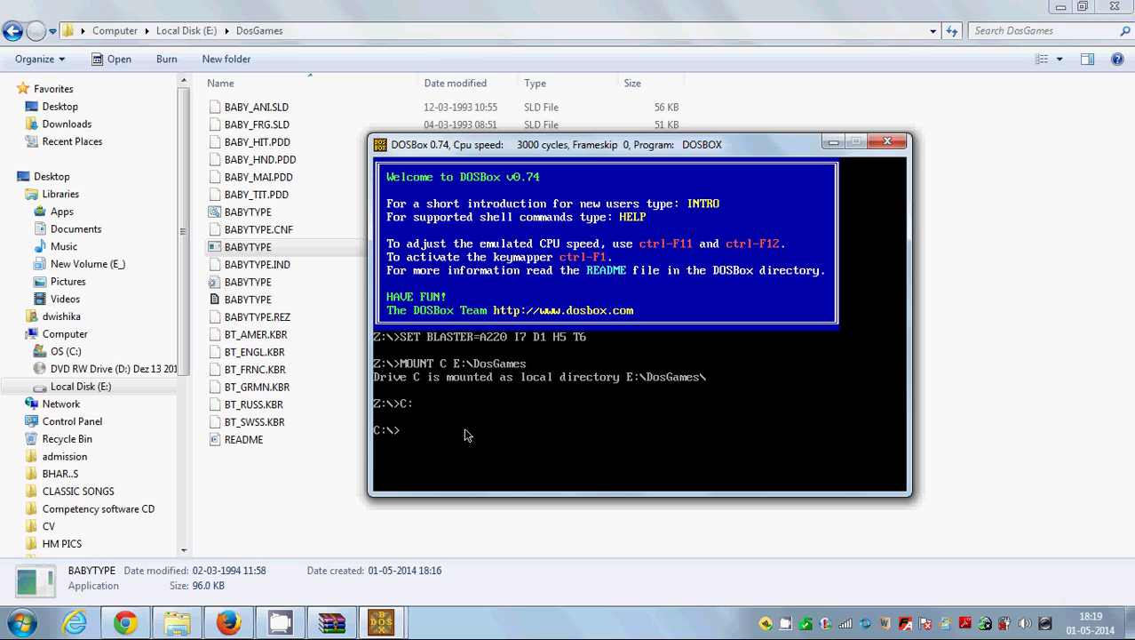
Step: Launch BabyType from the C:\> prompt and choose 'Do you speak English ?' as the language
text(BABYT)
key(BackSpace)
key(Return)
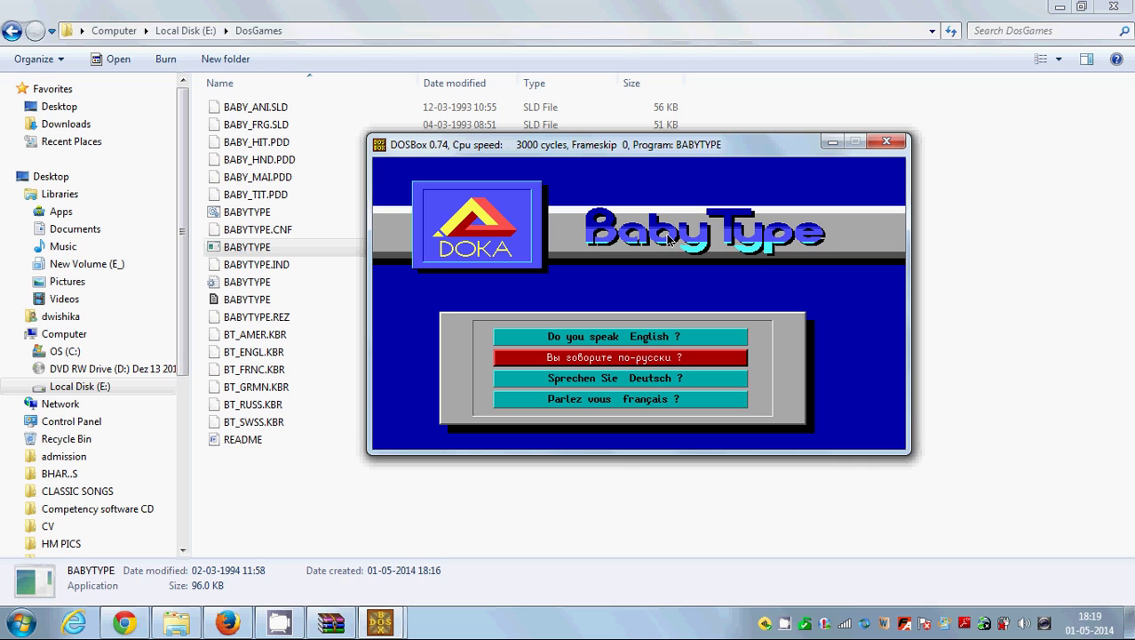
key(Up)
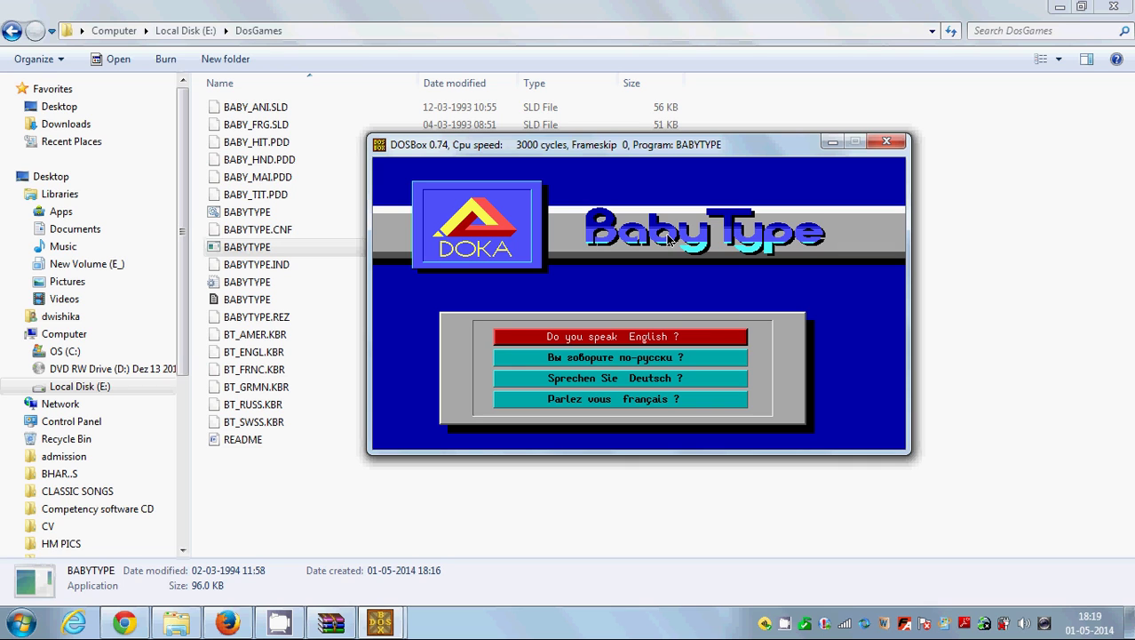
key(Return)
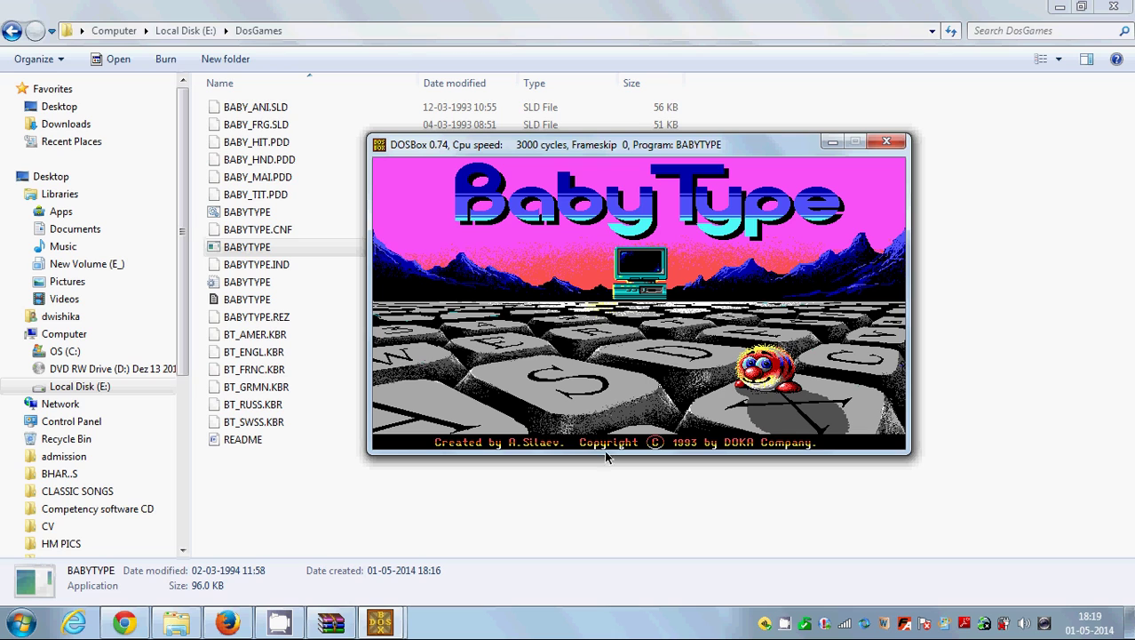
click(488, 633)
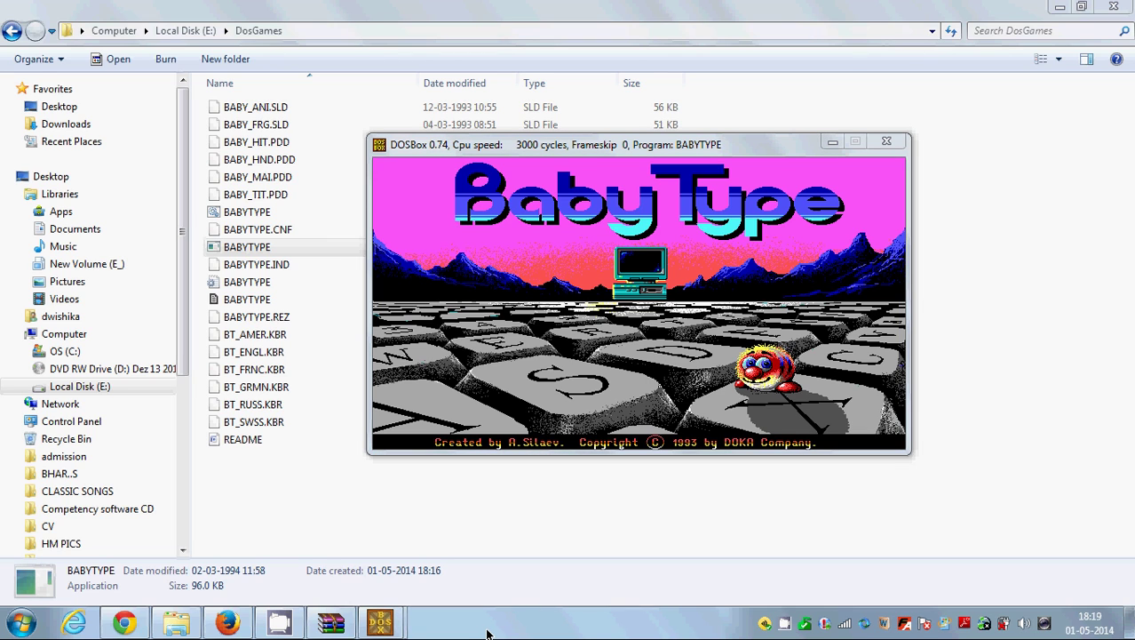